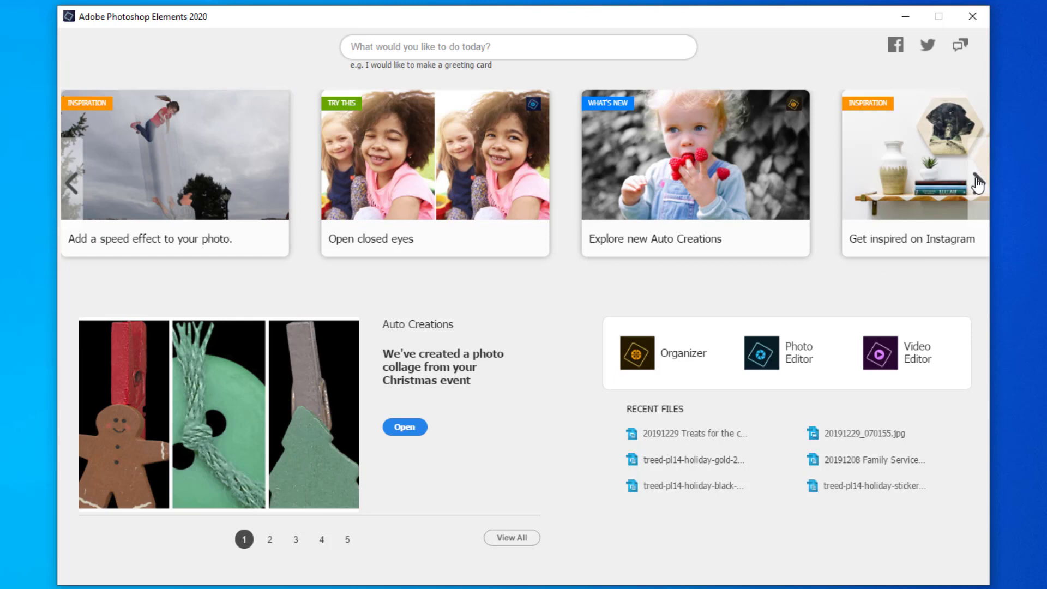
Browse the home screen's suggestion cards and view Auto Creations pages 4 and 2
left_click(977, 185)
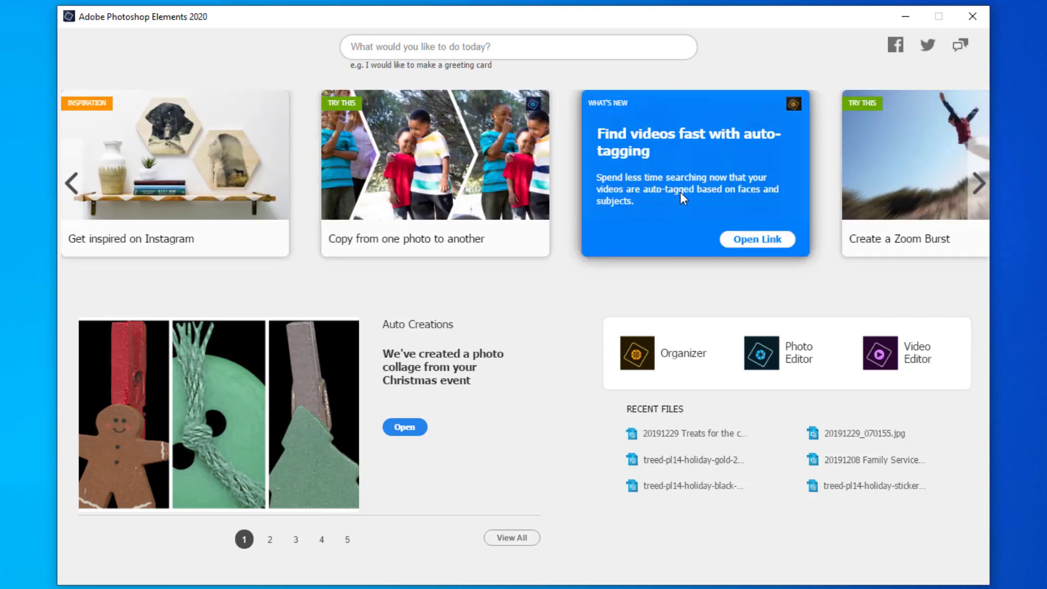
mouse_move(495, 171)
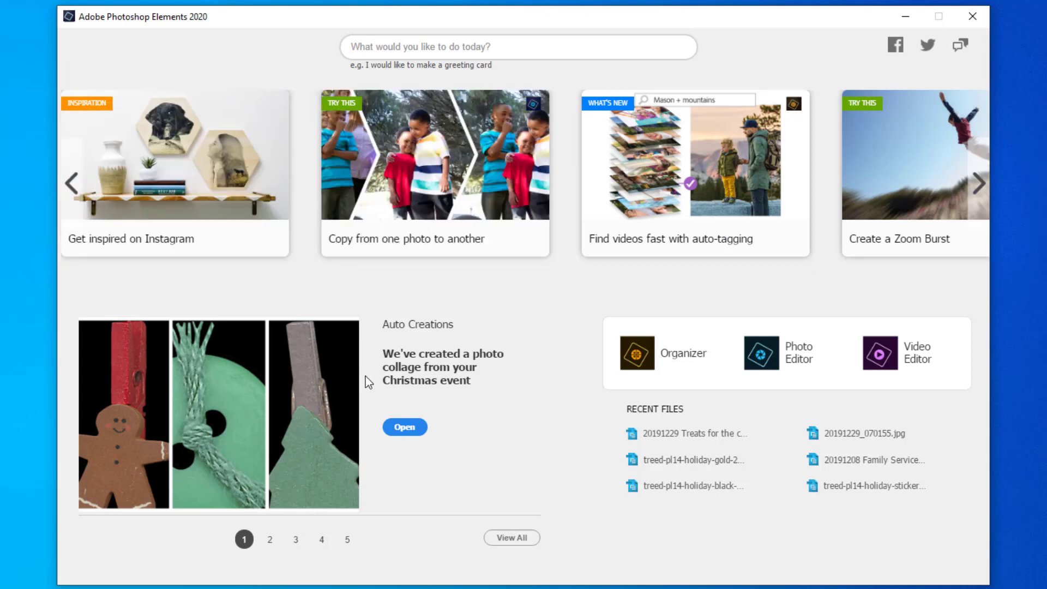
left_click(321, 540)
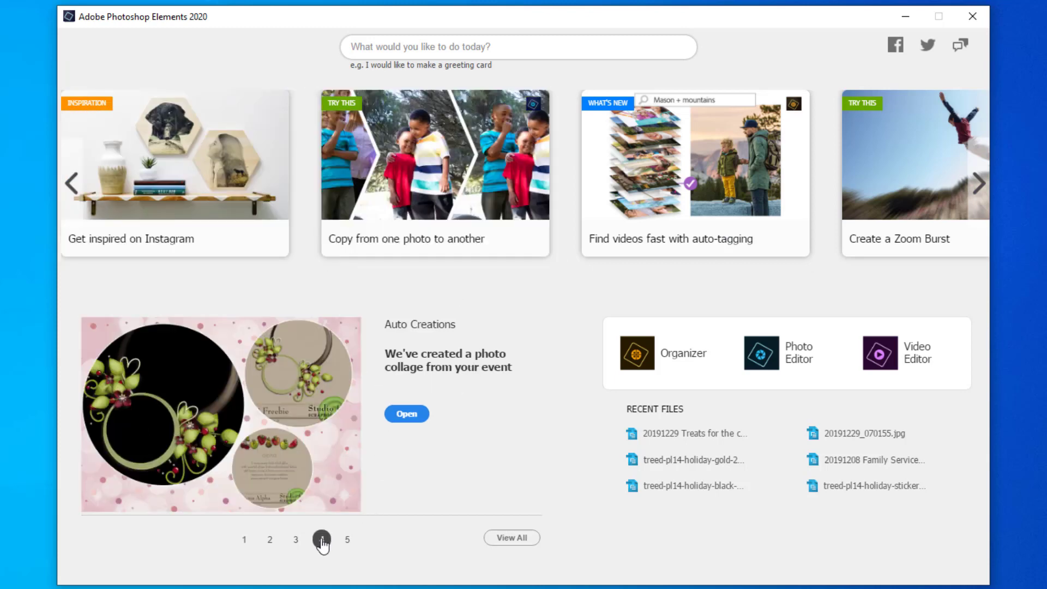
left_click(271, 539)
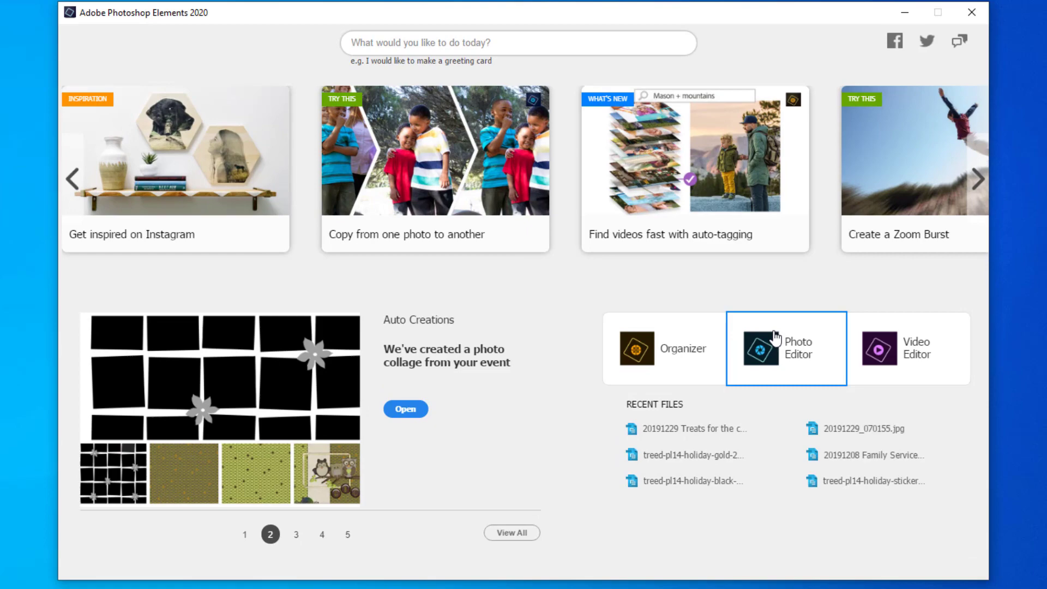
Open the Photo Editor and look through its Quick, Guided and Expert modes
left_click(752, 334)
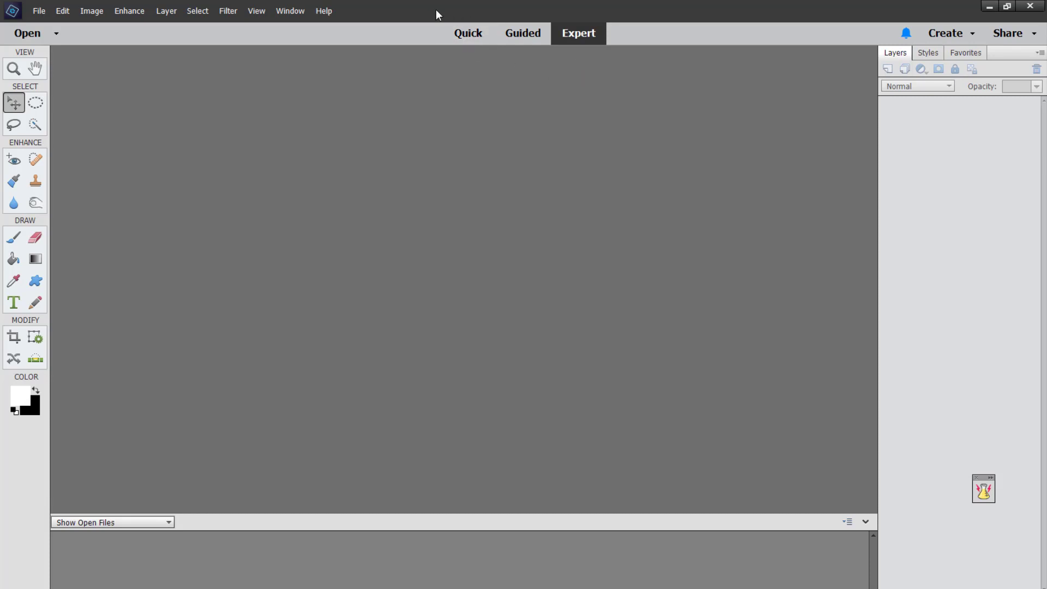
left_click(476, 39)
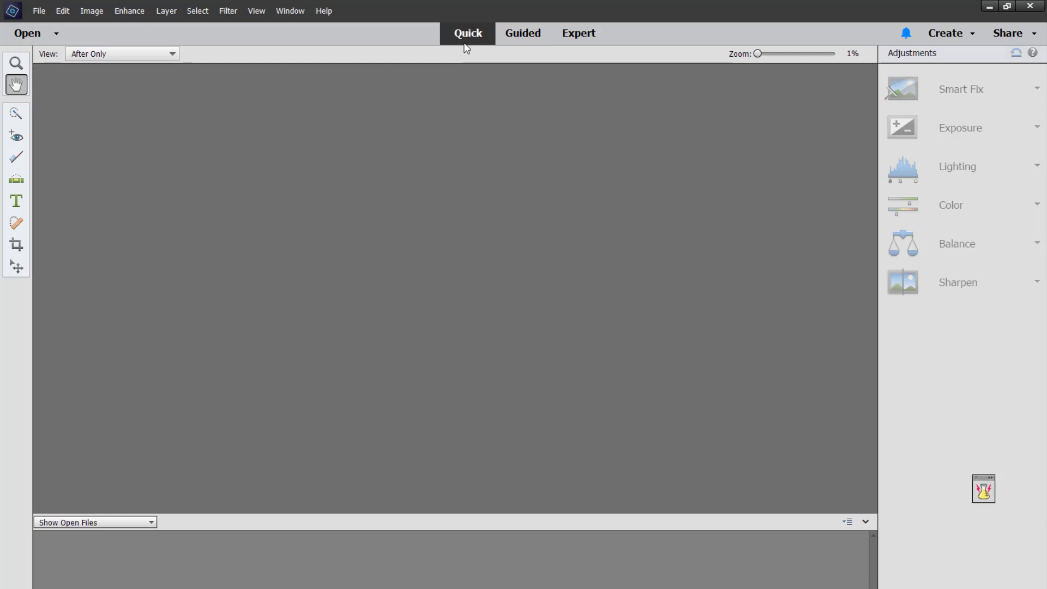
left_click(518, 32)
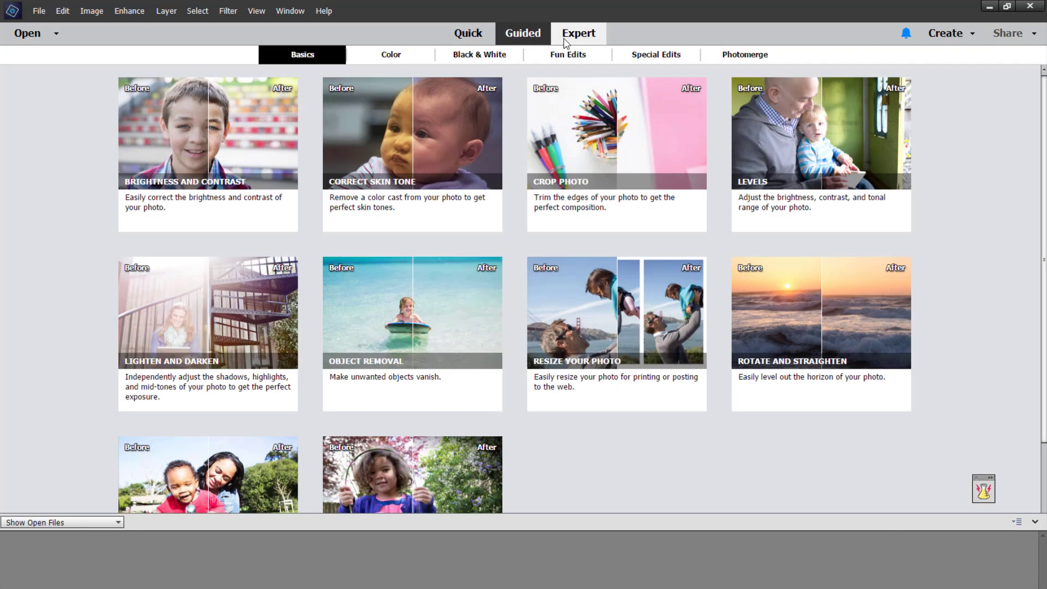
left_click(571, 34)
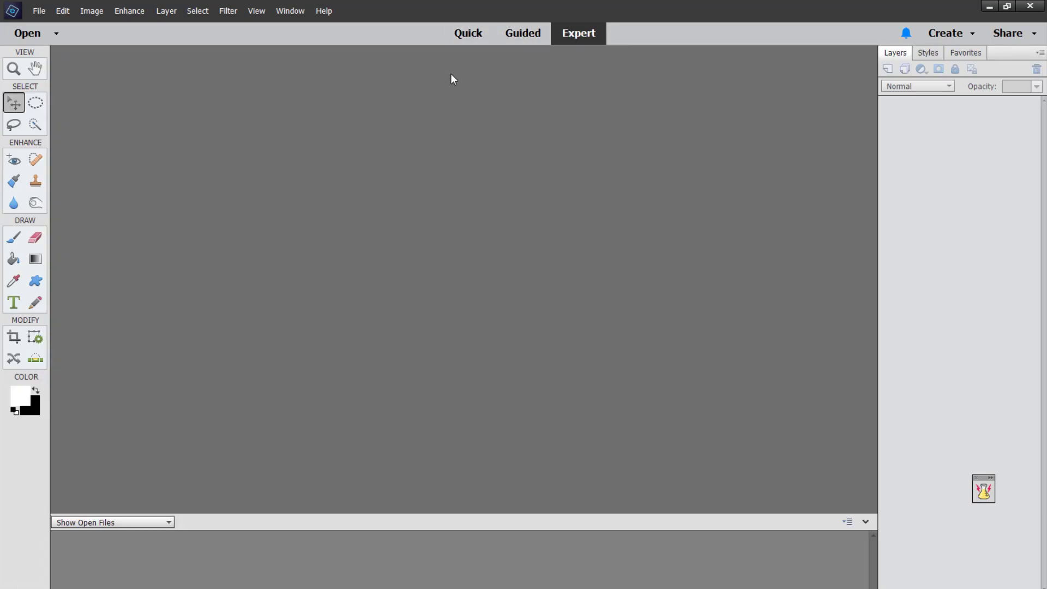
Switch to Quick mode and open the photo of the girl waving at the stadium
left_click(464, 42)
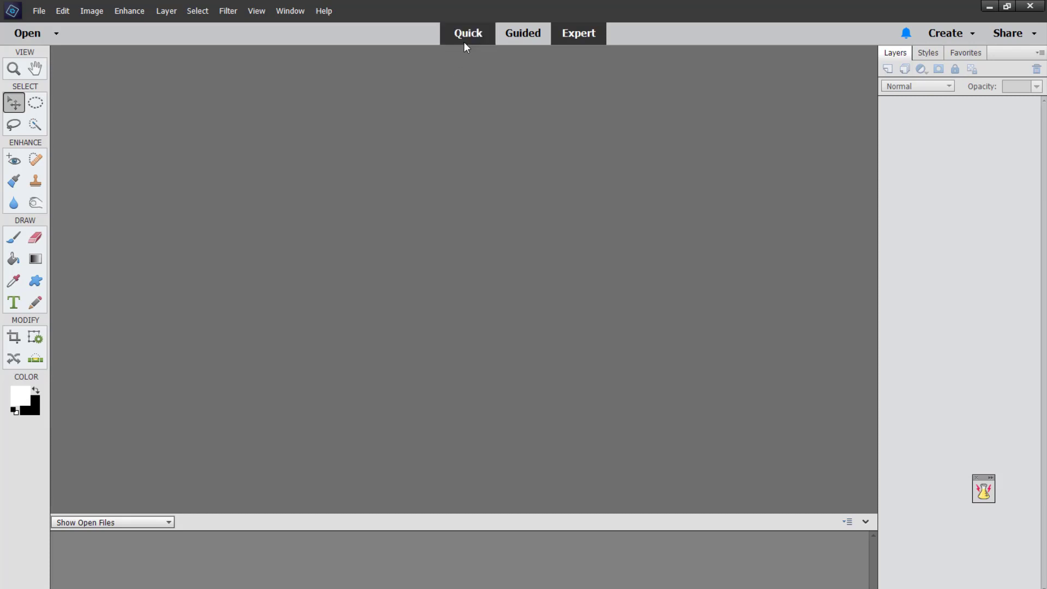
left_click(27, 32)
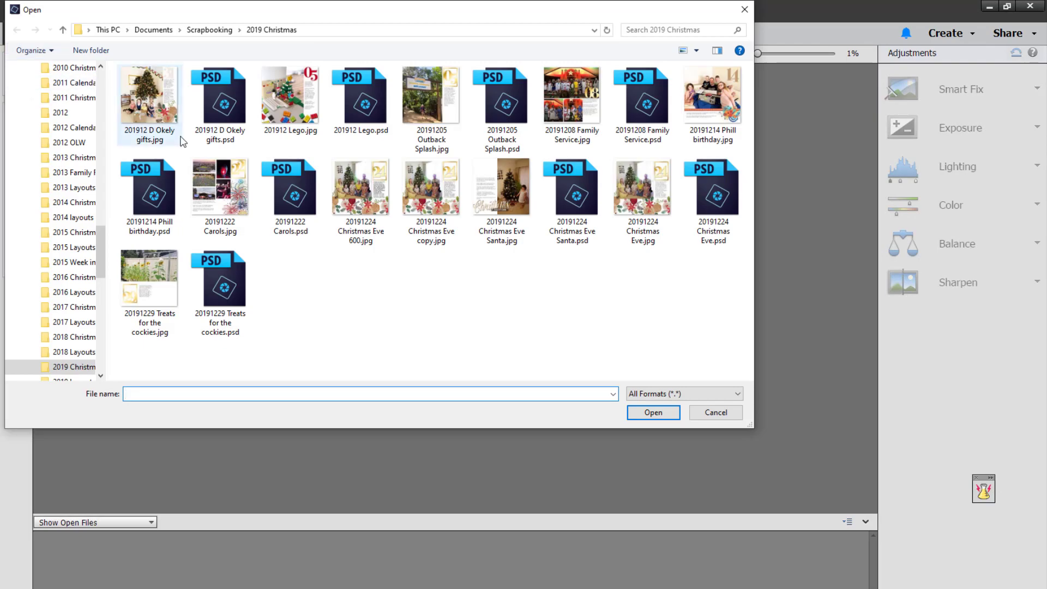
double_click(139, 134)
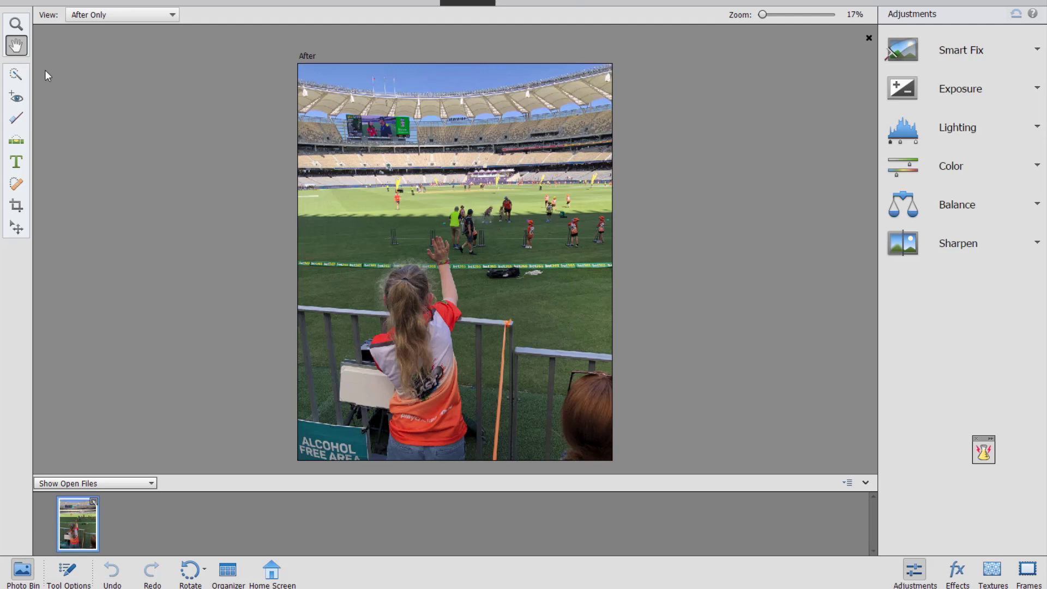
scroll(386, 233, "down", 2)
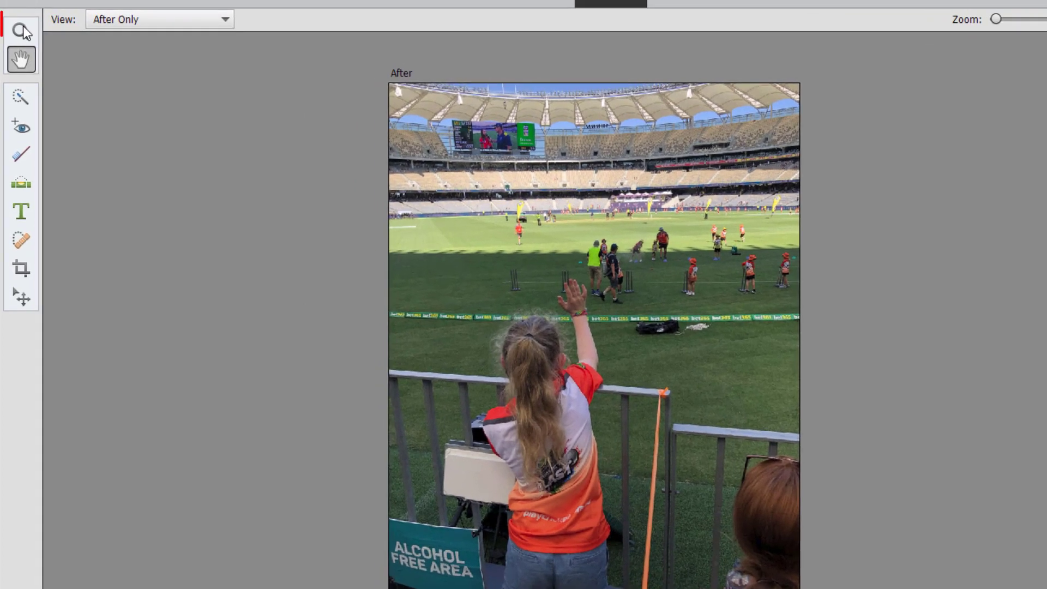
Zoom out on the photo with the Zoom tool and set the zoom to 16%
left_click(16, 22)
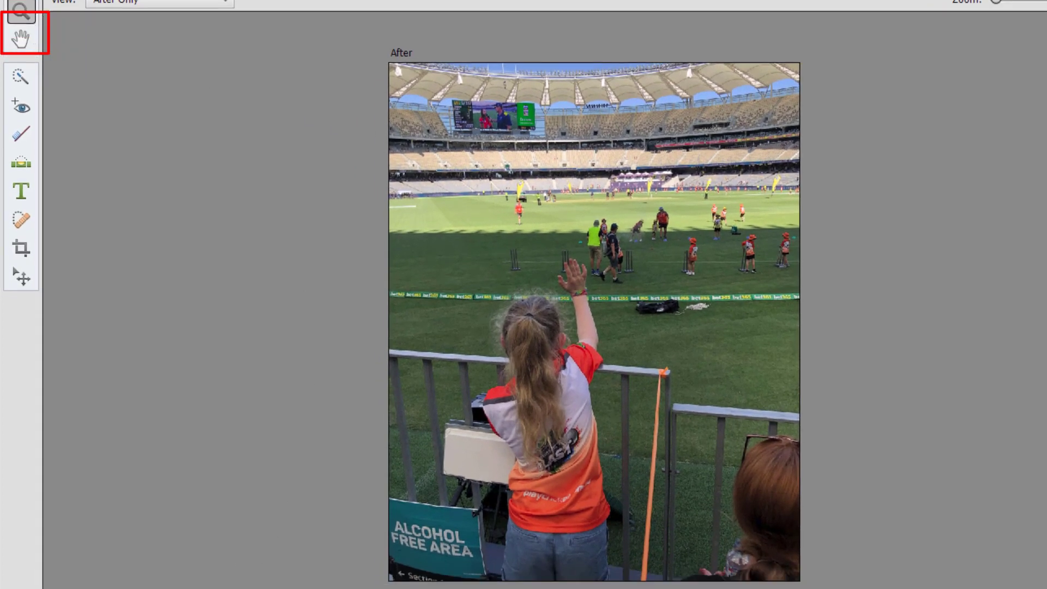
left_click(102, 501)
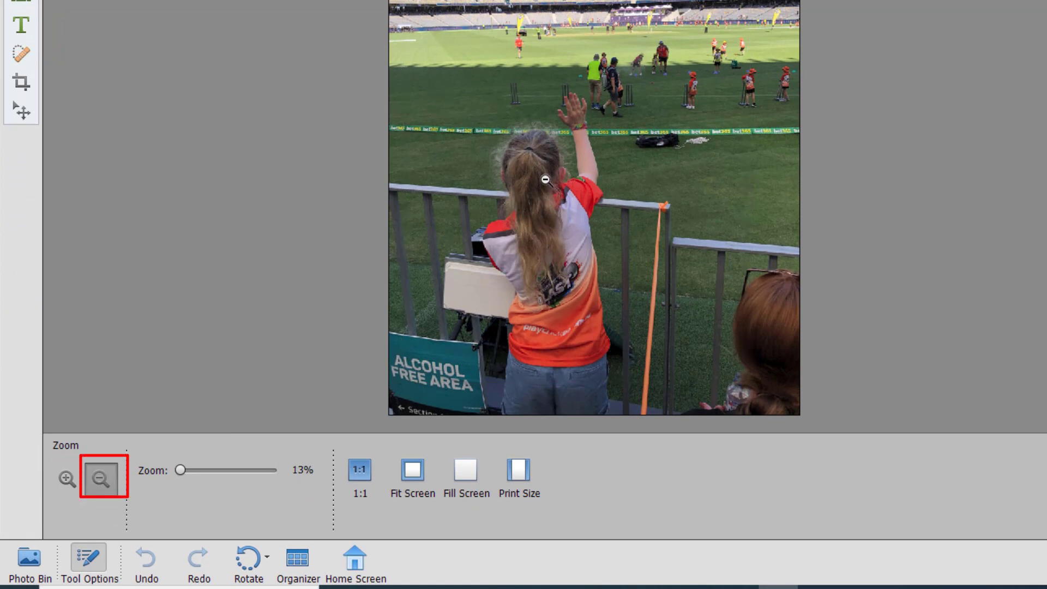
left_click(539, 202)
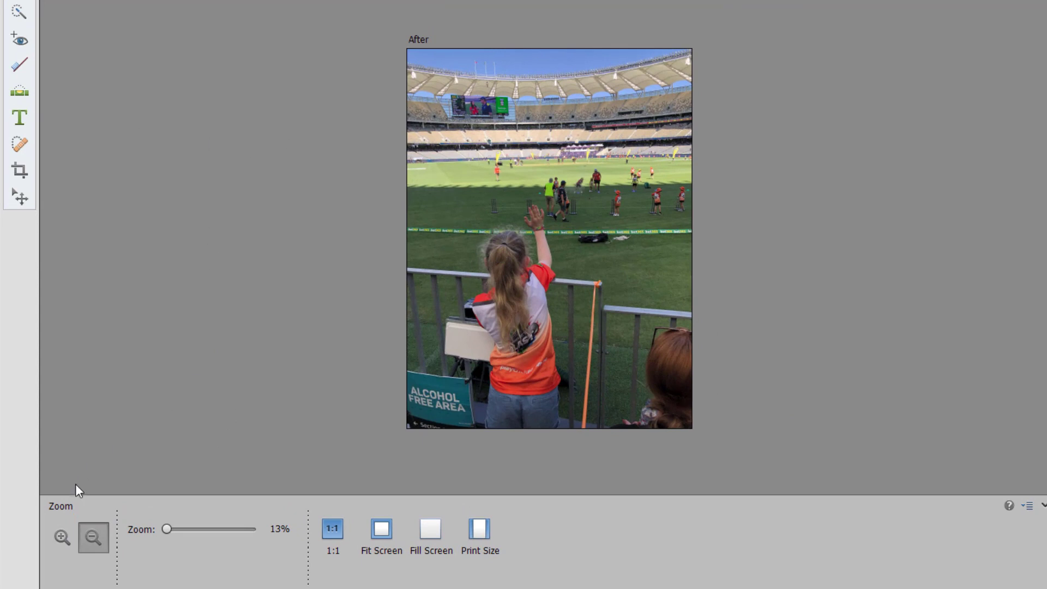
left_click_drag(159, 528, 168, 530)
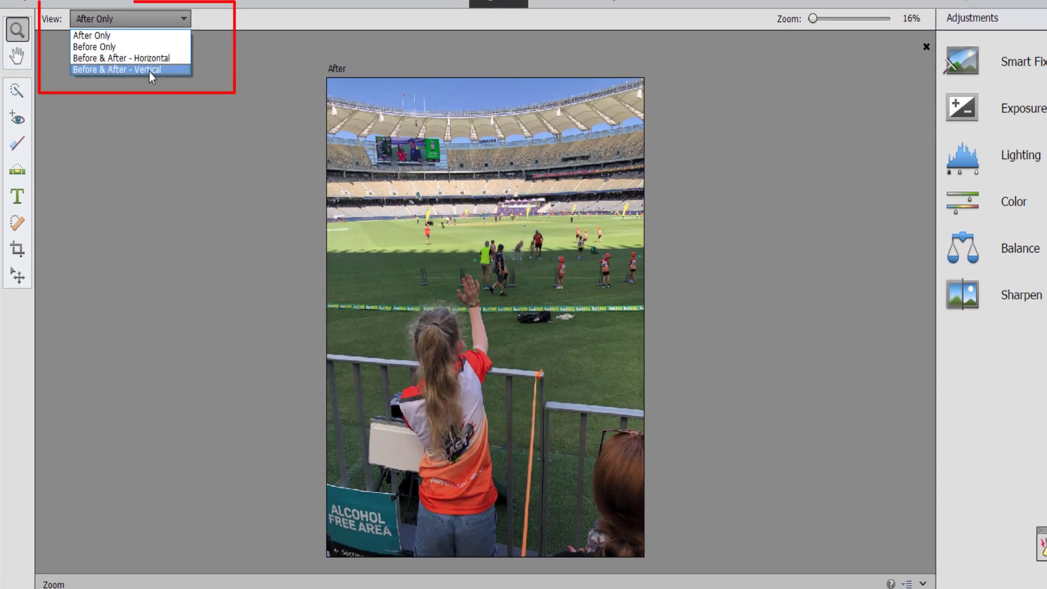
Try the Before & After - Vertical view and set the photo's view to Before & After - Horizontal
left_click(149, 70)
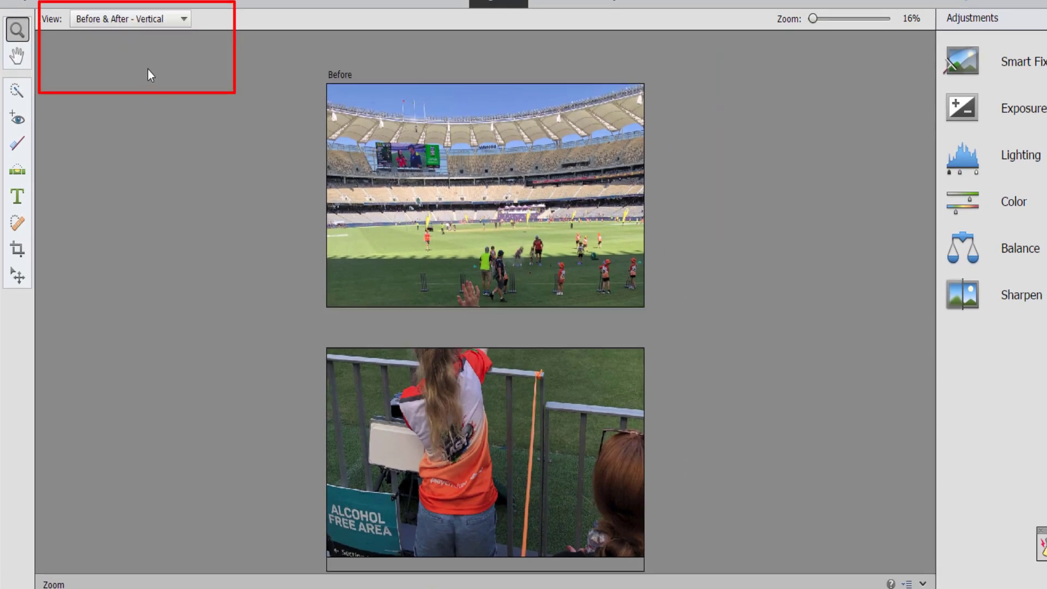
left_click(146, 19)
left_click(136, 58)
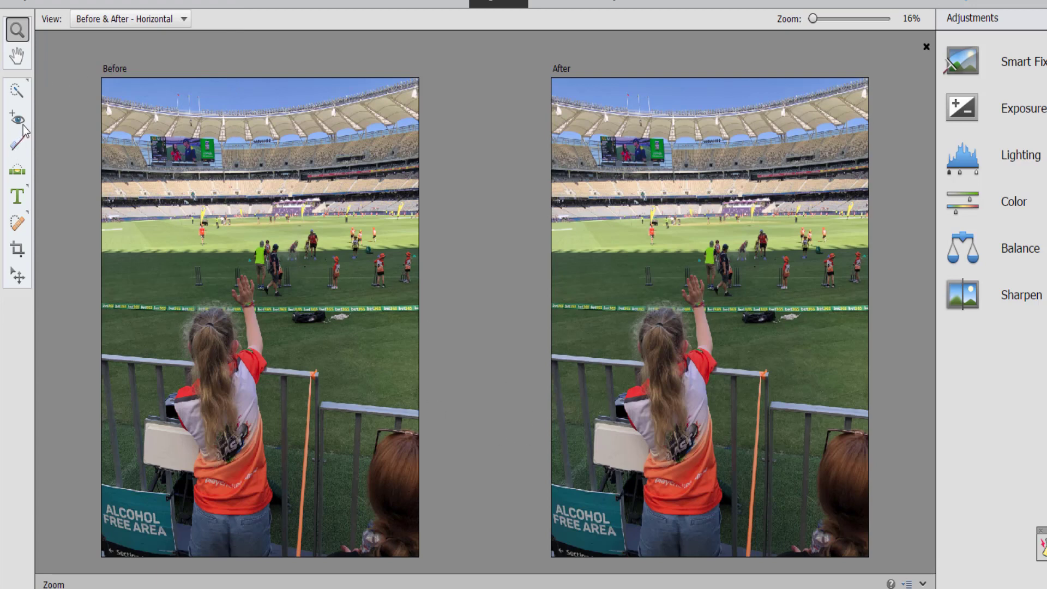
Remove the white rope beside the black bag with the 69 px Spot Healing Brush set to Create Texture, and fit the whole photo in view
left_click(16, 223)
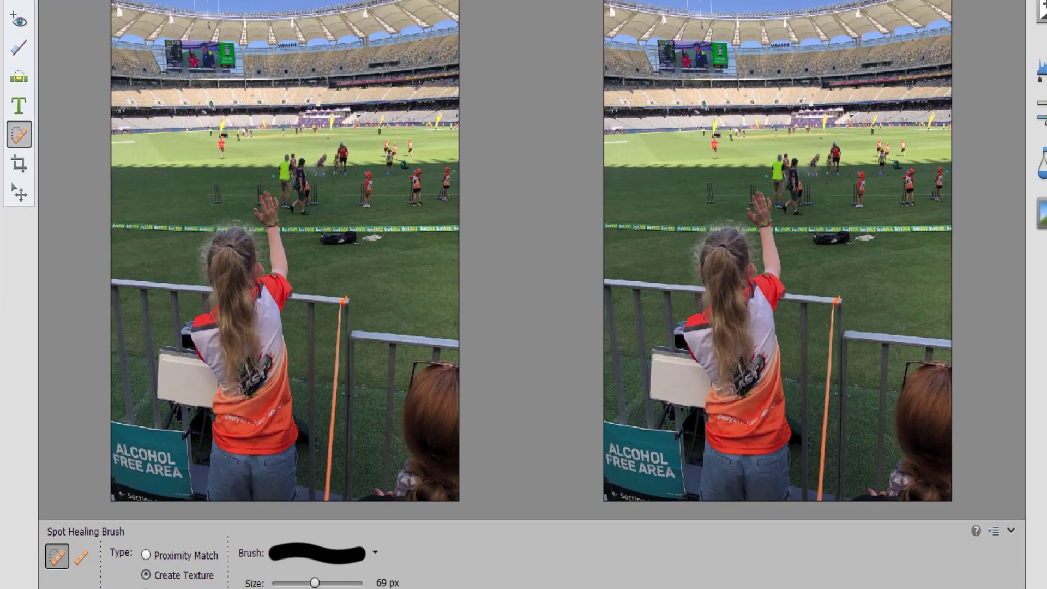
key("z")
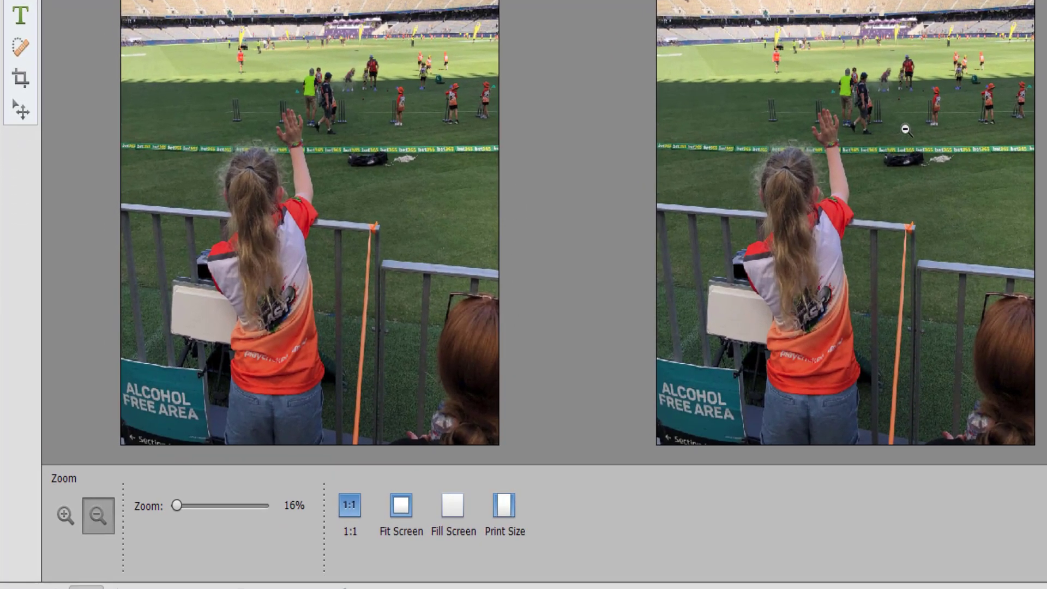
left_click(935, 227)
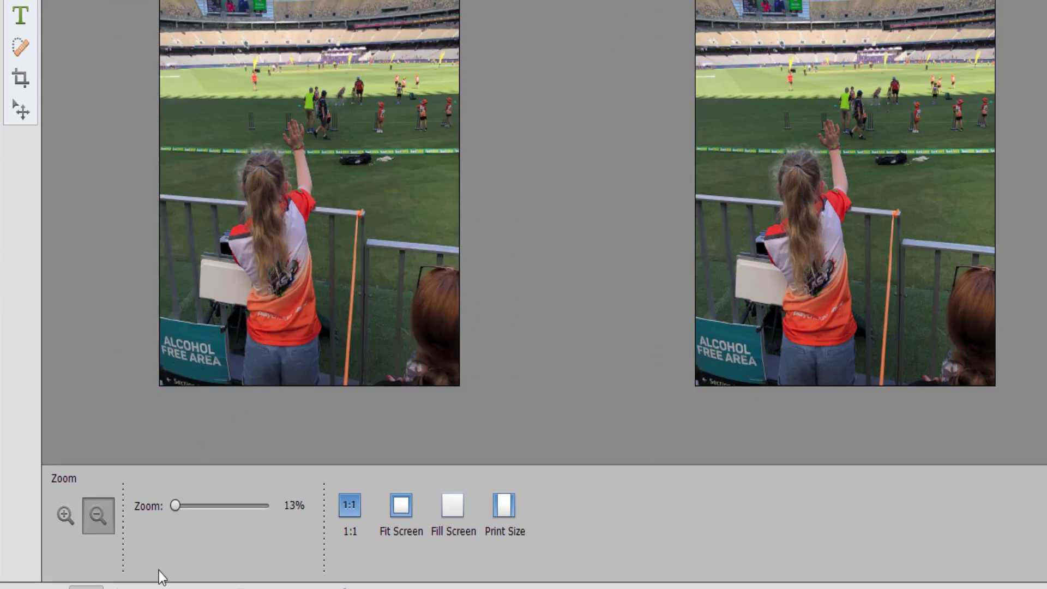
left_click(77, 525)
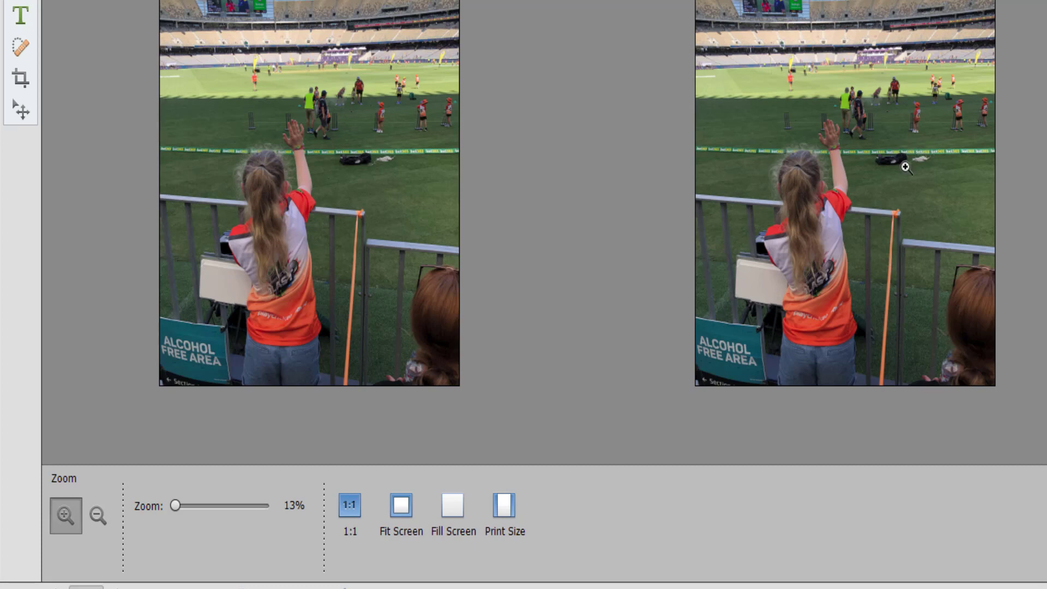
left_click_drag(906, 167, 944, 195)
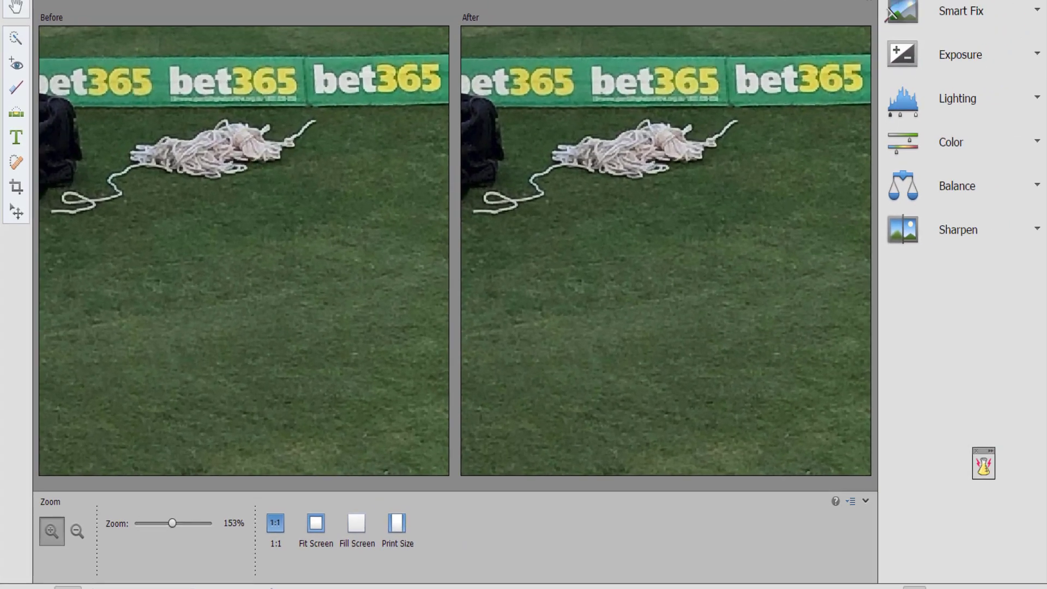
left_click_drag(796, 4, 774, 7)
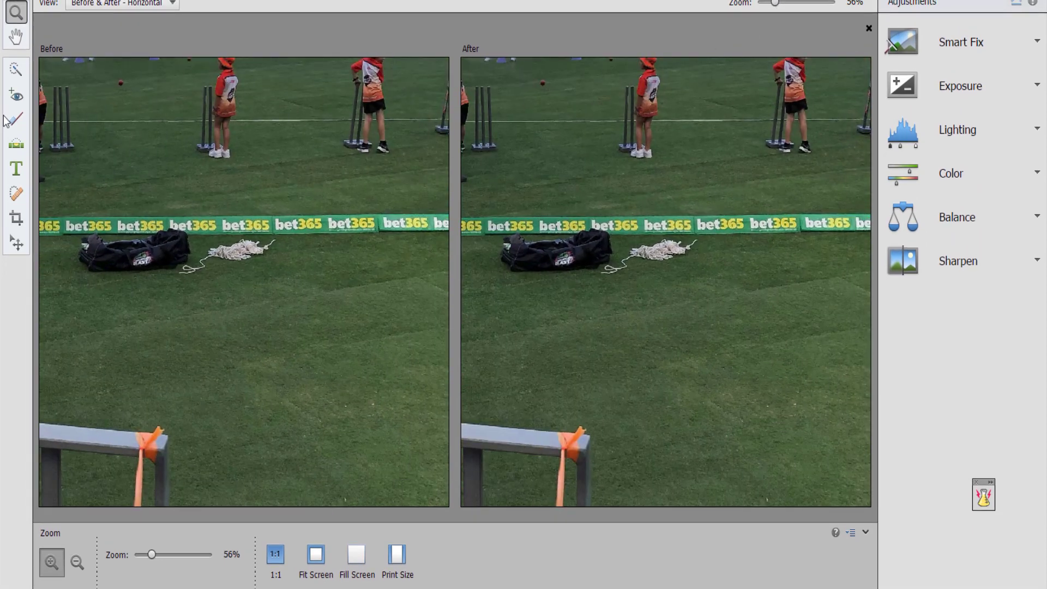
left_click(16, 193)
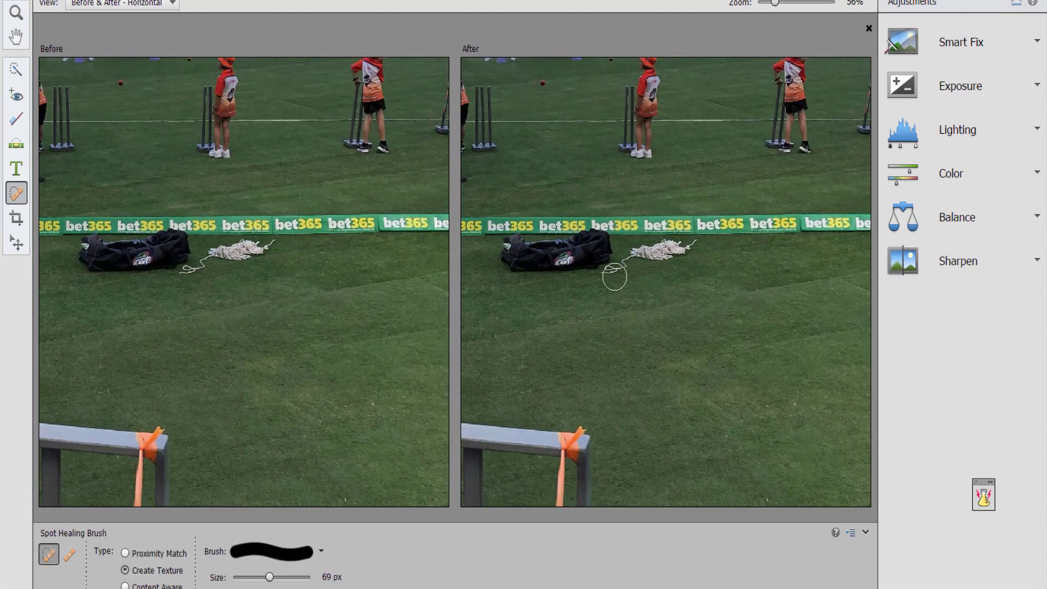
mouse_move(615, 278)
left_mouse_down()
mouse_move(685, 243)
mouse_move(655, 259)
mouse_move(669, 283)
mouse_move(662, 252)
mouse_move(677, 260)
mouse_move(659, 264)
mouse_move(682, 258)
left_mouse_up()
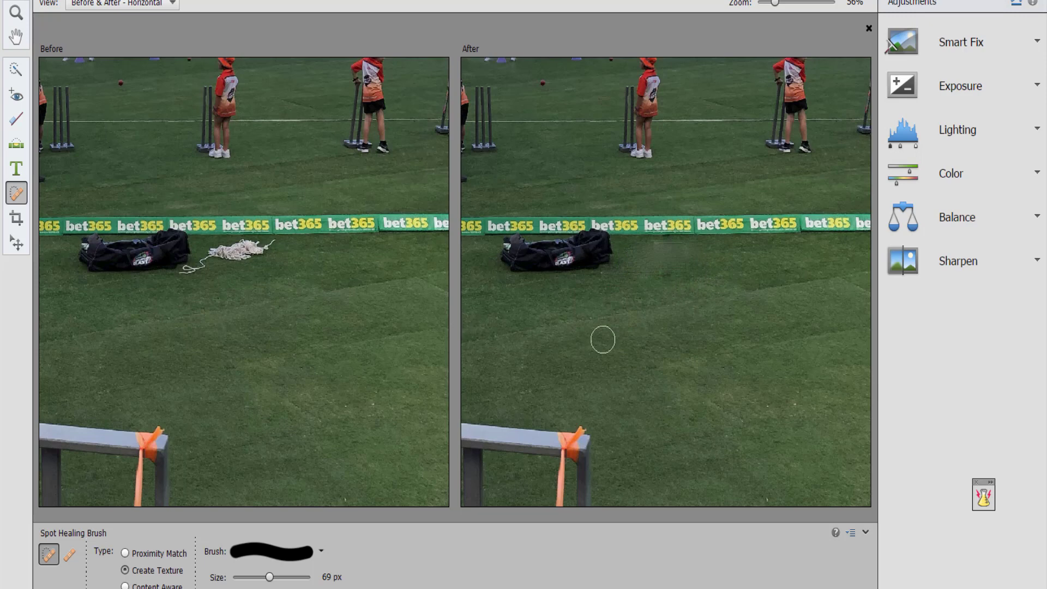
key("ctrl+0")
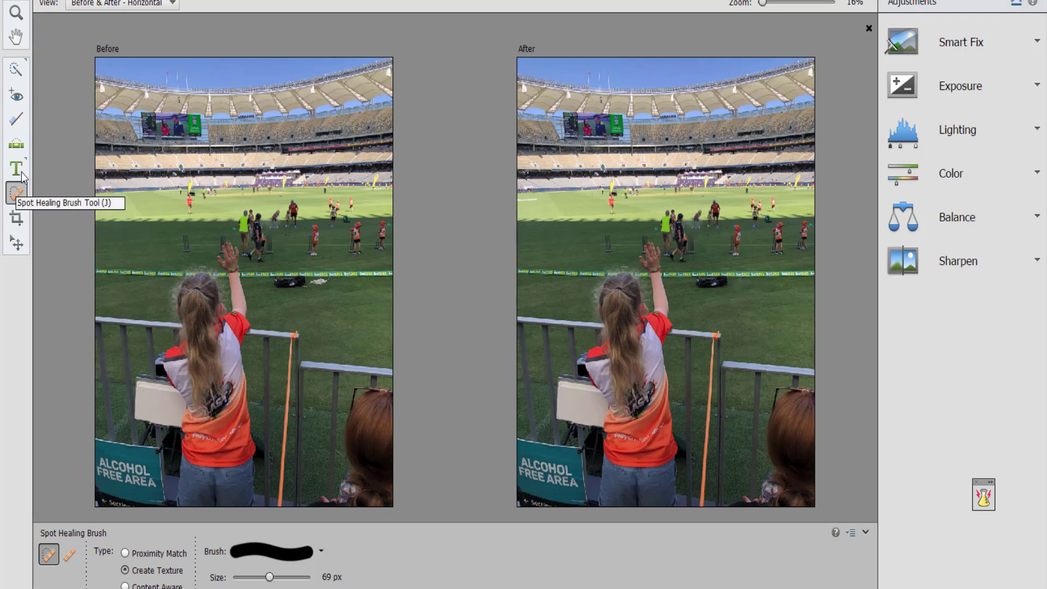
Straighten the photo with Maintain Image Size, using a horizontal line along the far edge of the field and a vertical line near the fence
left_click(16, 143)
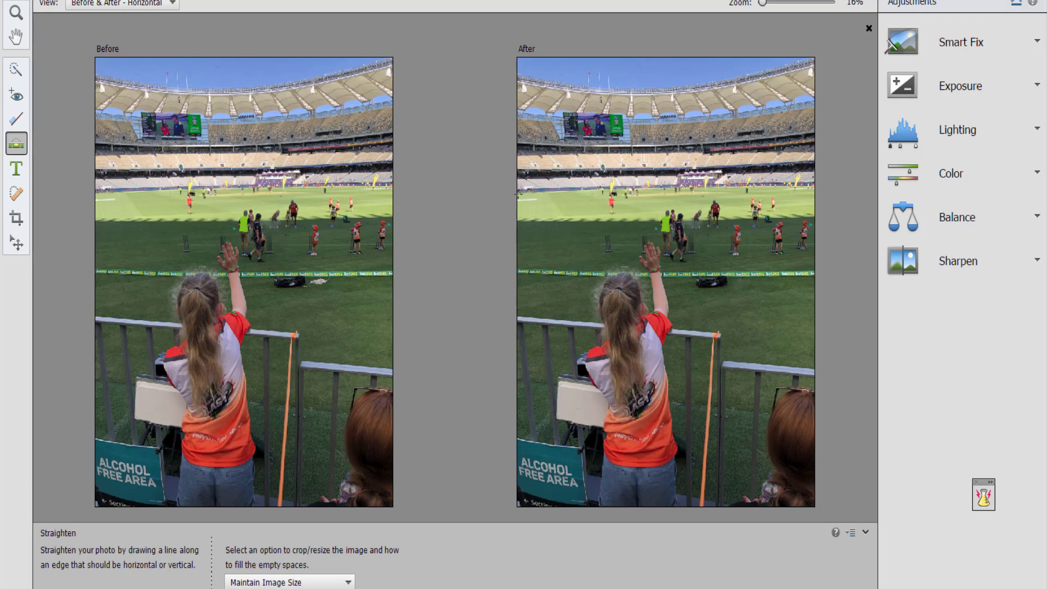
mouse_move(515, 192)
left_mouse_down()
mouse_move(834, 187)
mouse_move(822, 186)
left_mouse_up()
left_click_drag(823, 186, 822, 186)
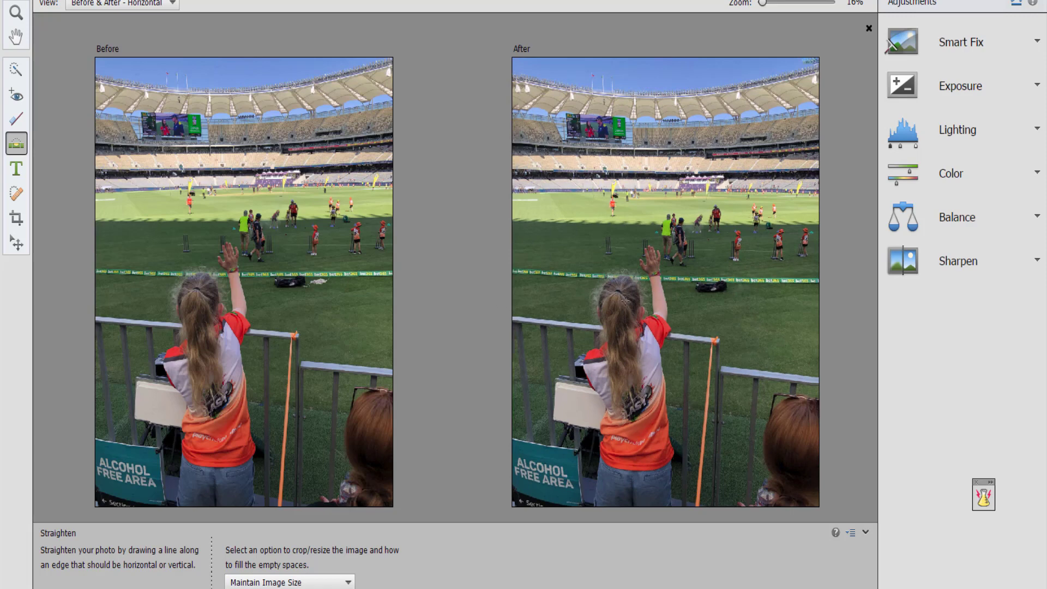
left_click_drag(689, 362, 685, 507)
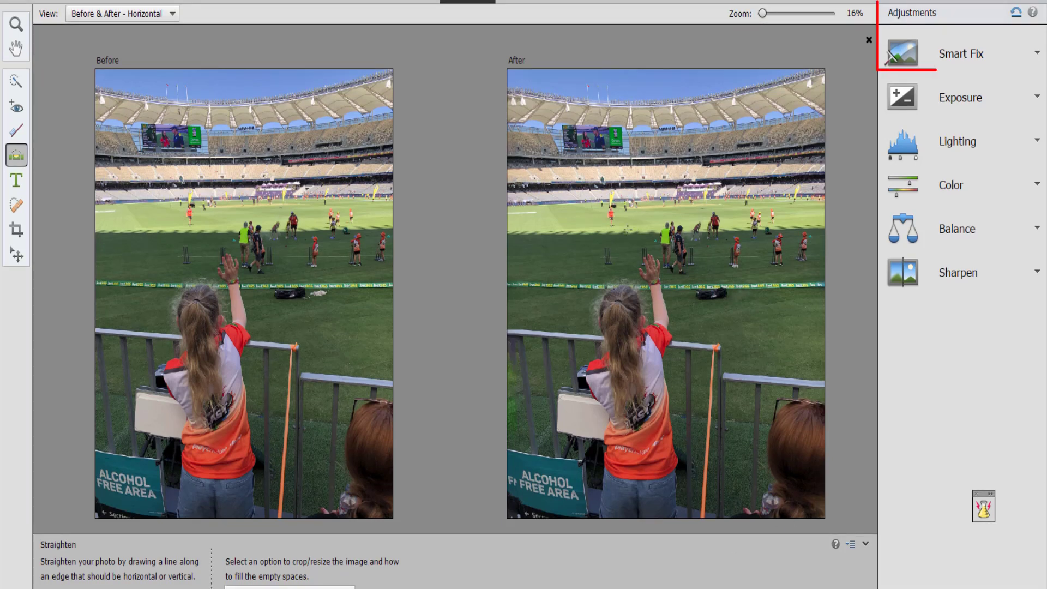
Apply the Smart Fix adjustment to the photo at a strength of 100
left_click(984, 55)
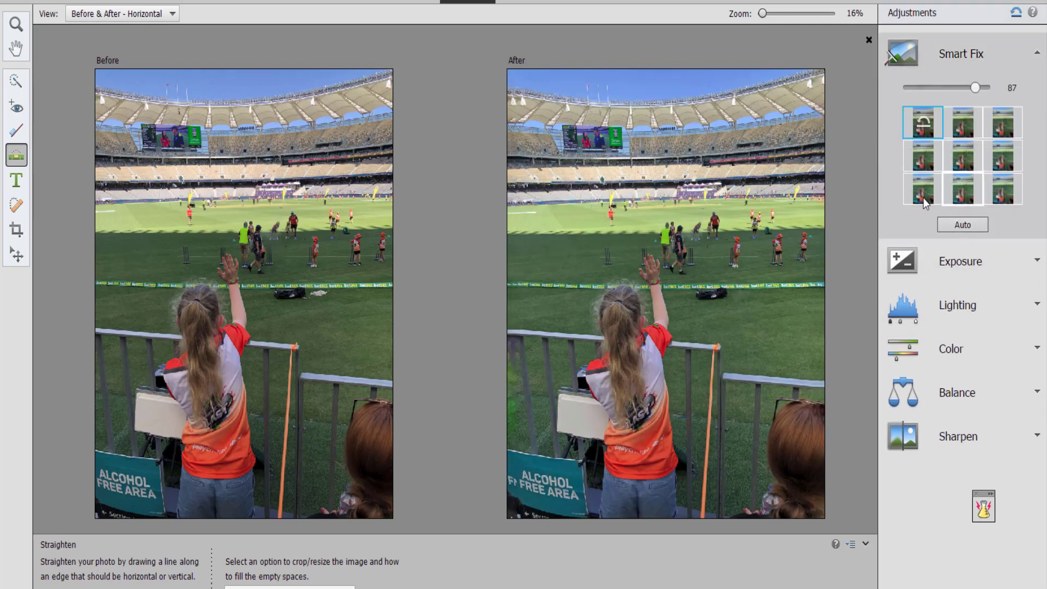
left_click(954, 227)
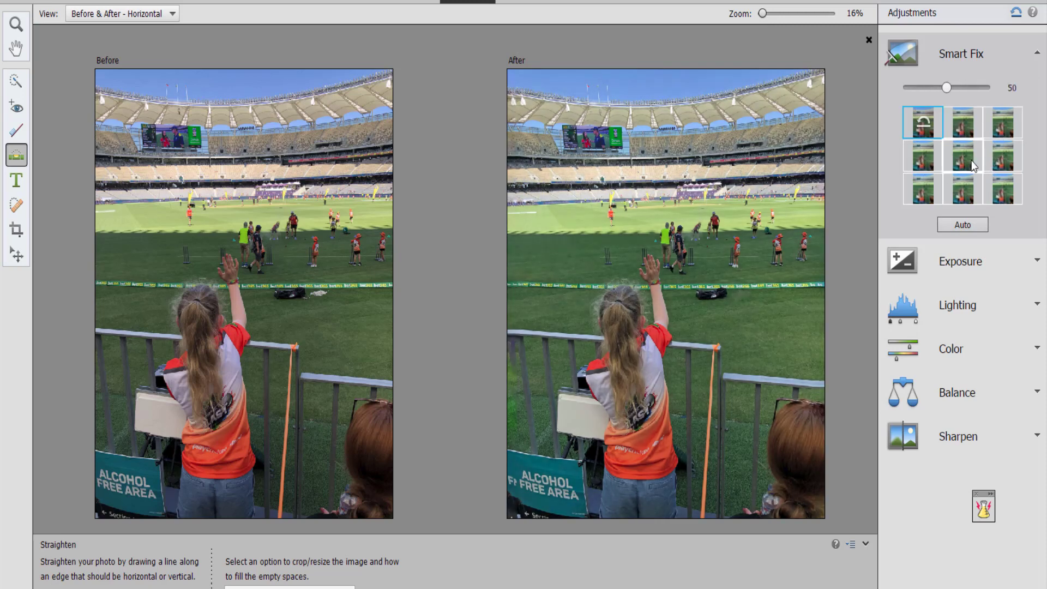
left_click(994, 191)
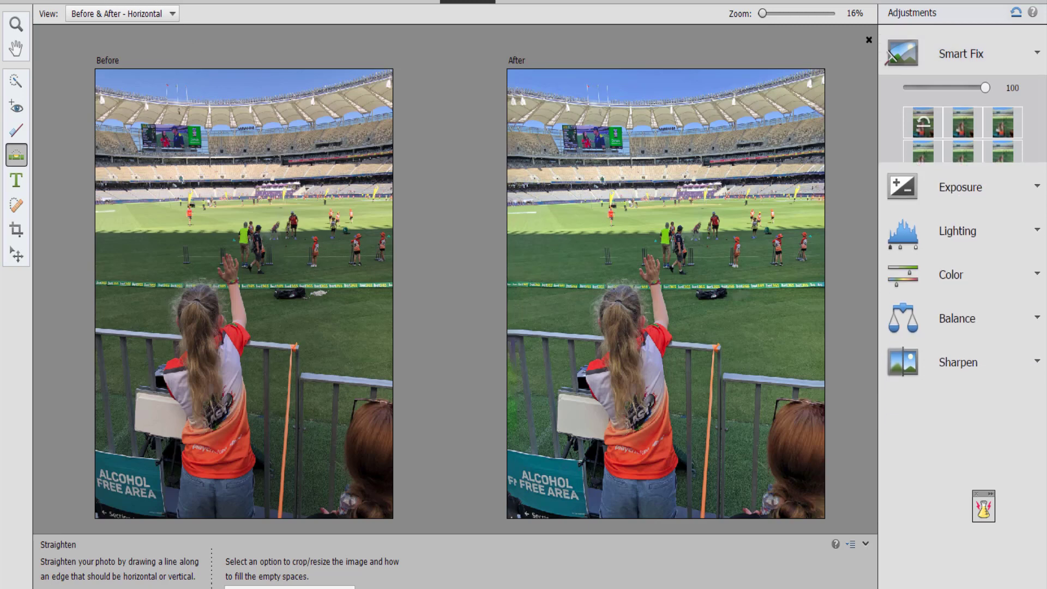
Save the edited stadium photo as the Photoshop file 20191213_071410234_iOS.psd in the 2019-12 folder, with layers kept
left_click(39, 12)
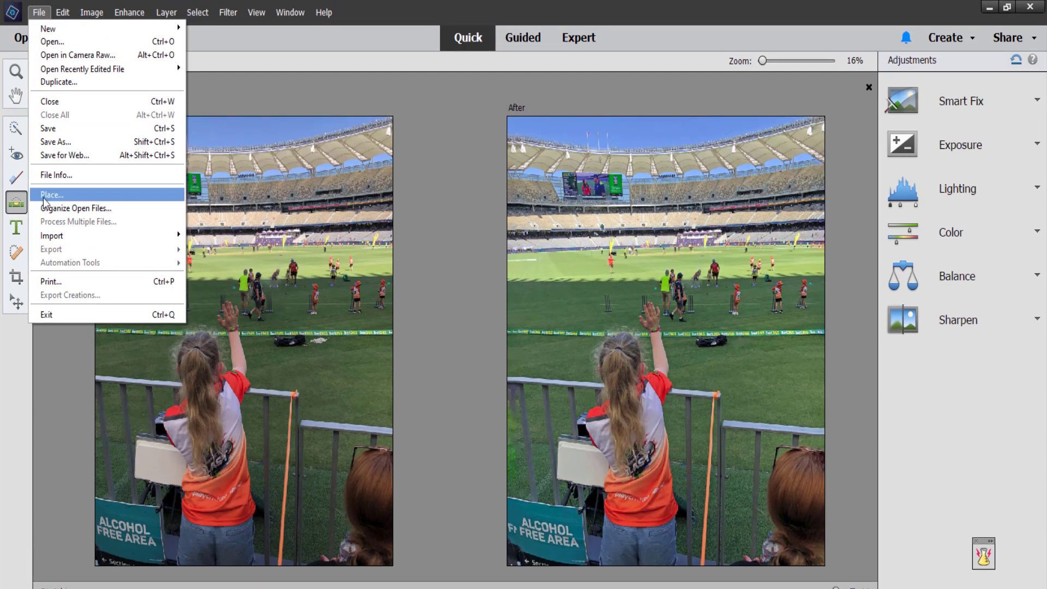
left_click(63, 143)
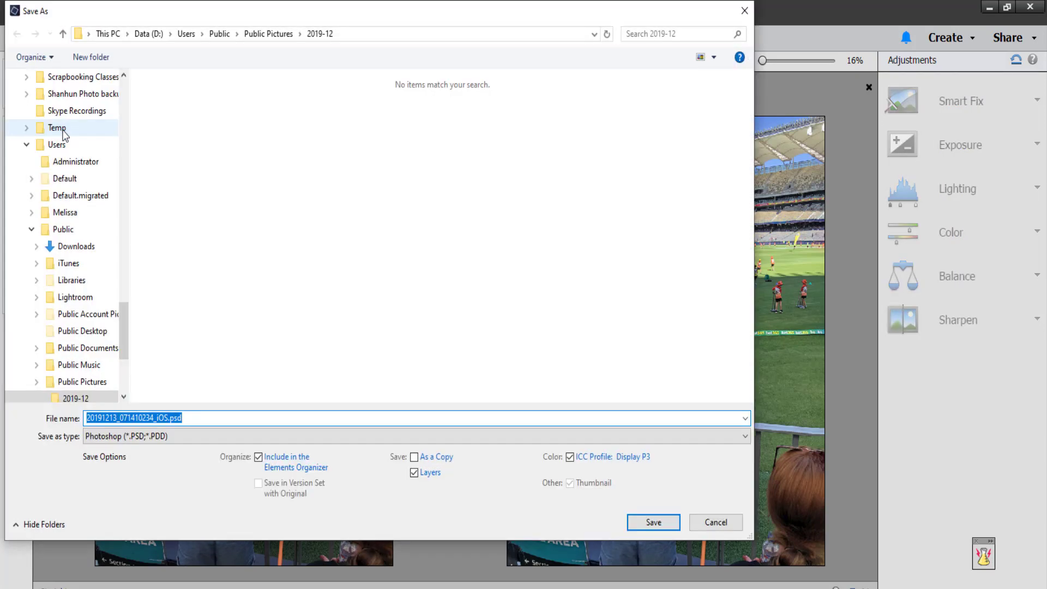
left_click(629, 528)
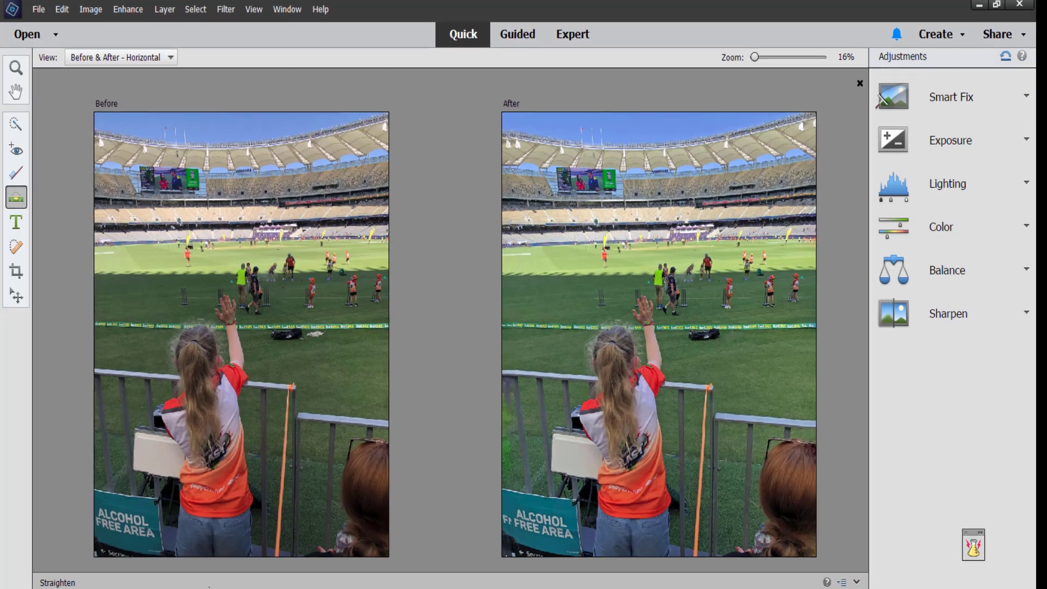
Try the Light Leak effect and its pink-edged and blue-toned variations on the stadium photo
key("h")
left_click(957, 588)
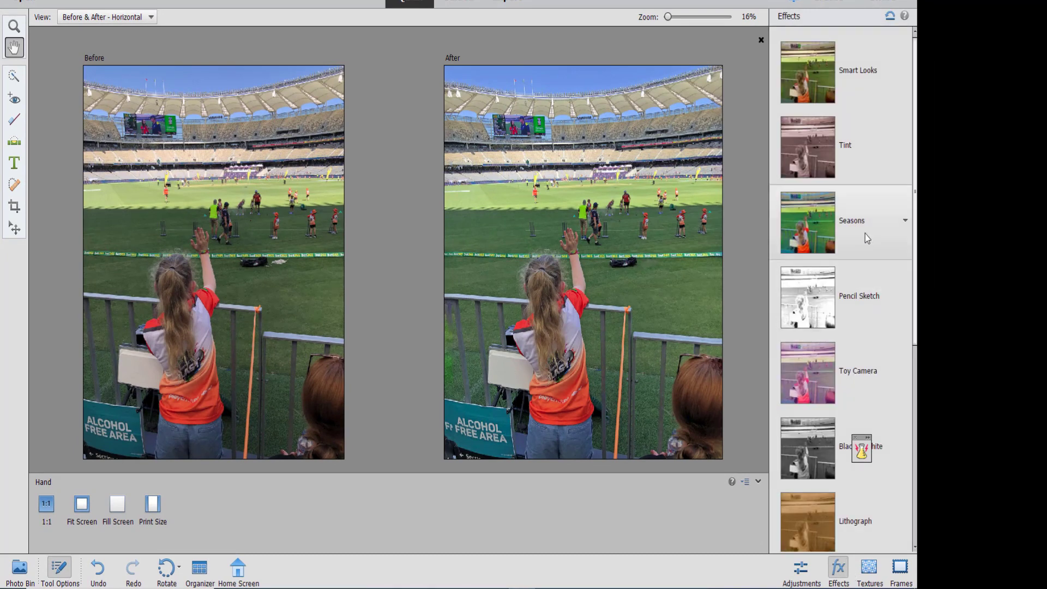
scroll(865, 233, "down", 5)
scroll(866, 233, "down", 2)
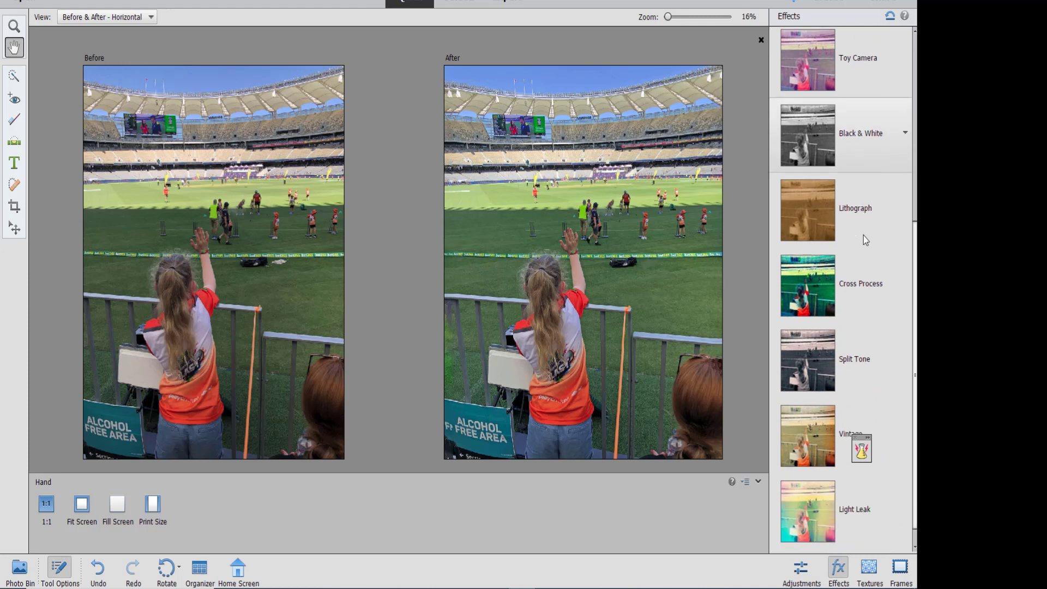
left_click(810, 517)
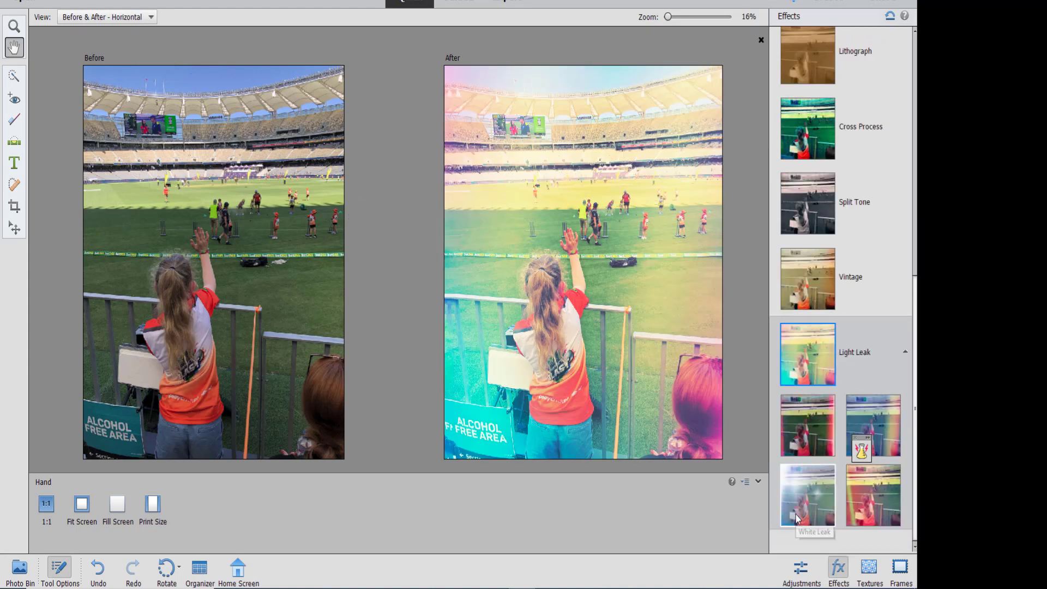
left_click(817, 431)
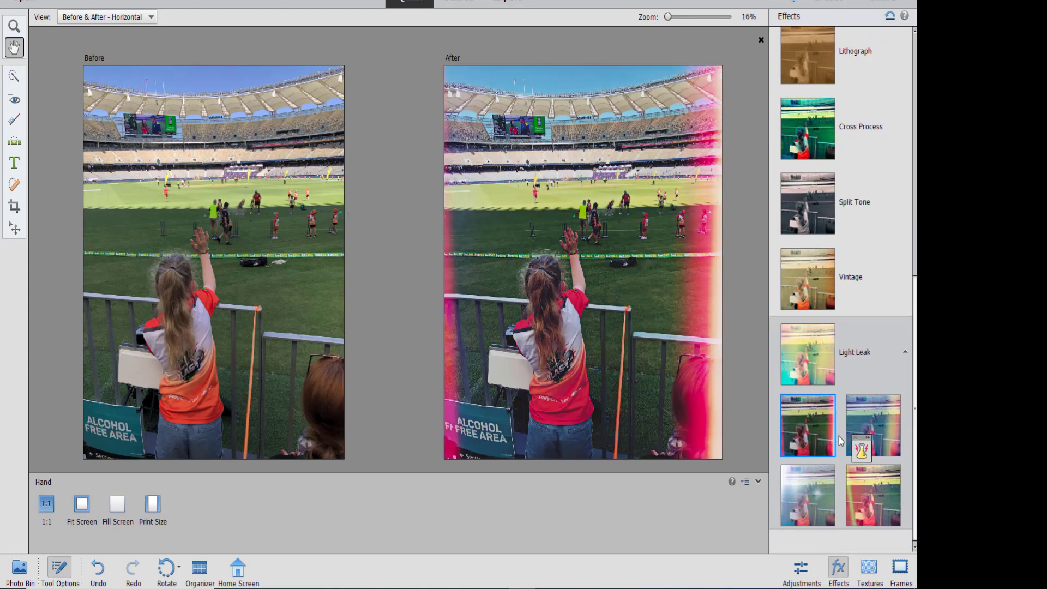
left_click(886, 432)
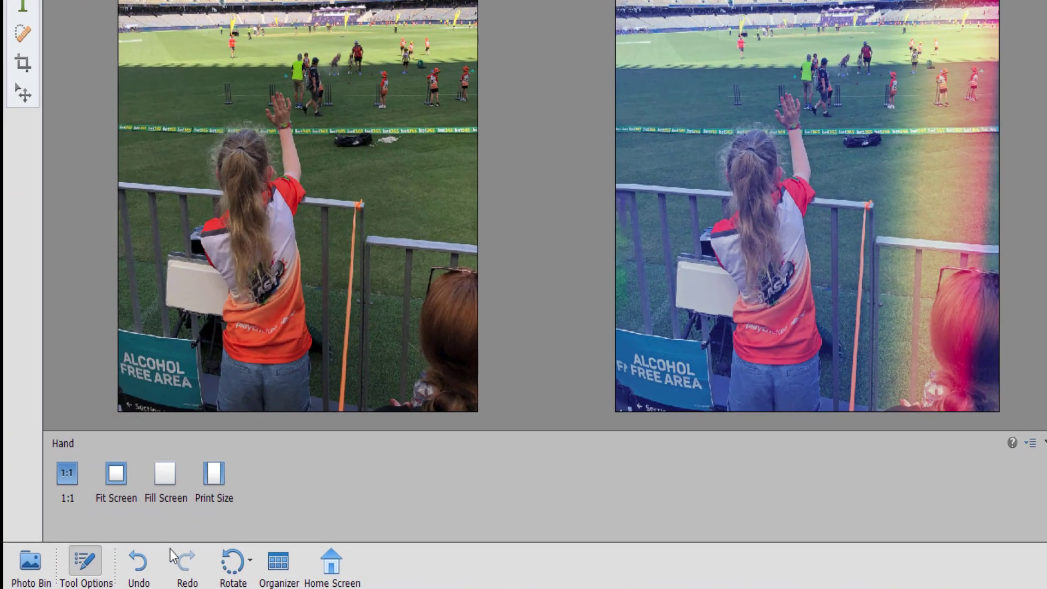
Undo the Light Leak effects applied to the stadium photo
left_click(140, 562)
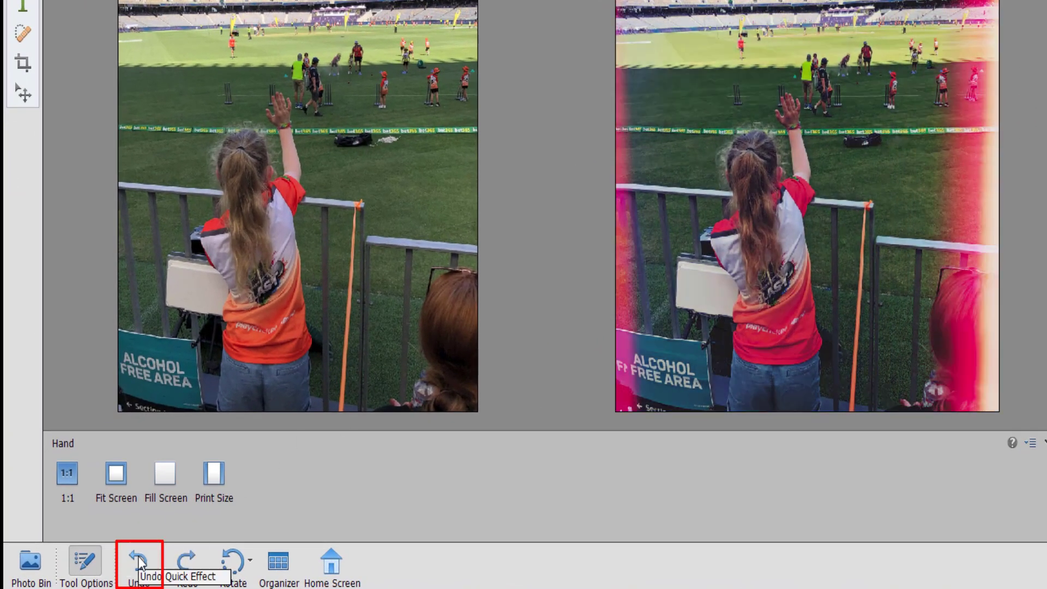
left_click(139, 562)
left_click(139, 562)
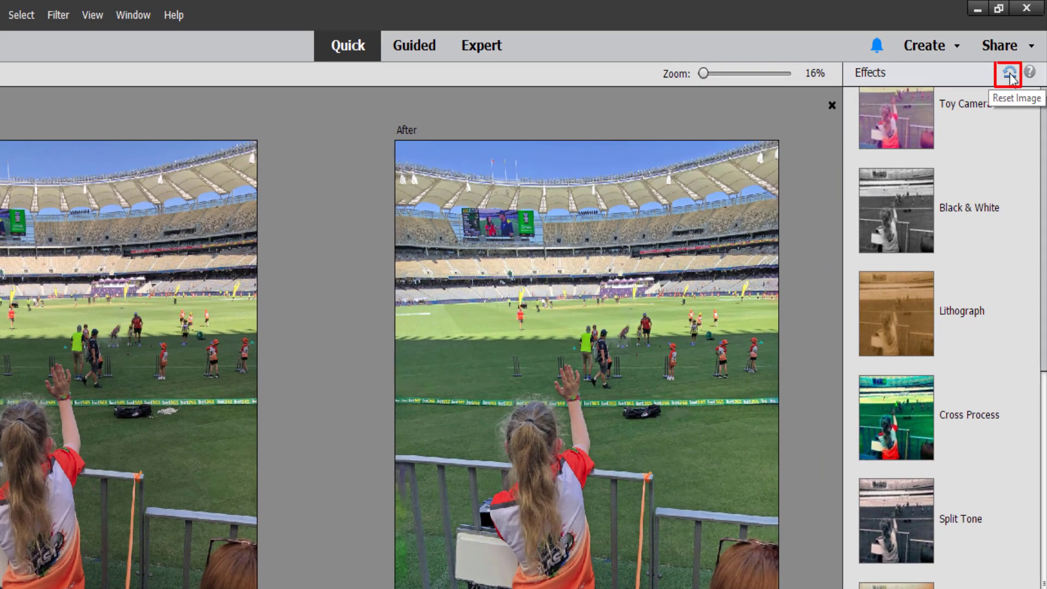
Try the peeling-paint, green sunburst and blue-and-orange textures on the stadium photo
left_click(971, 586)
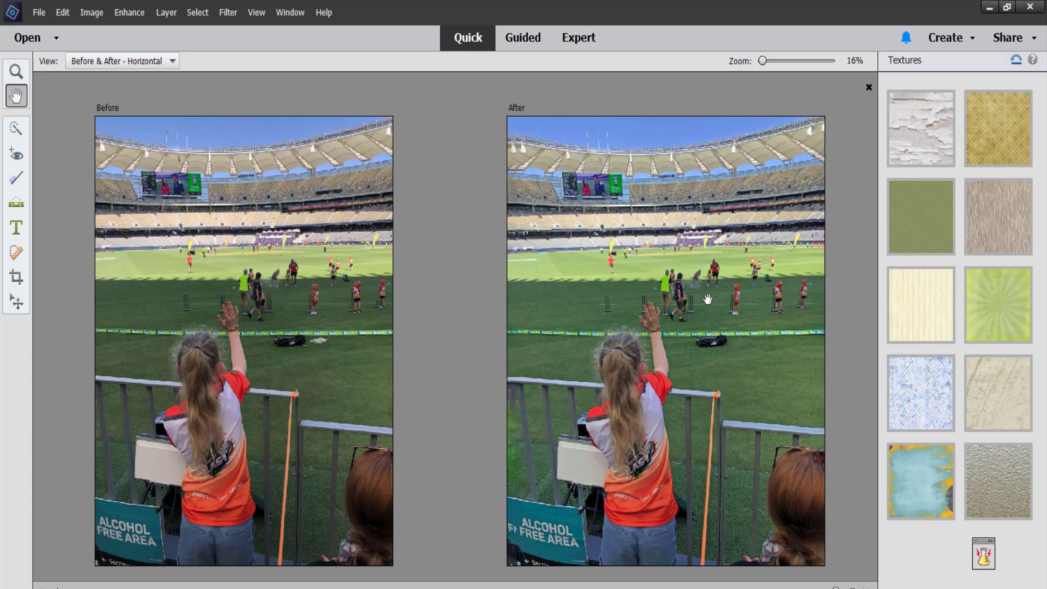
left_click(921, 132)
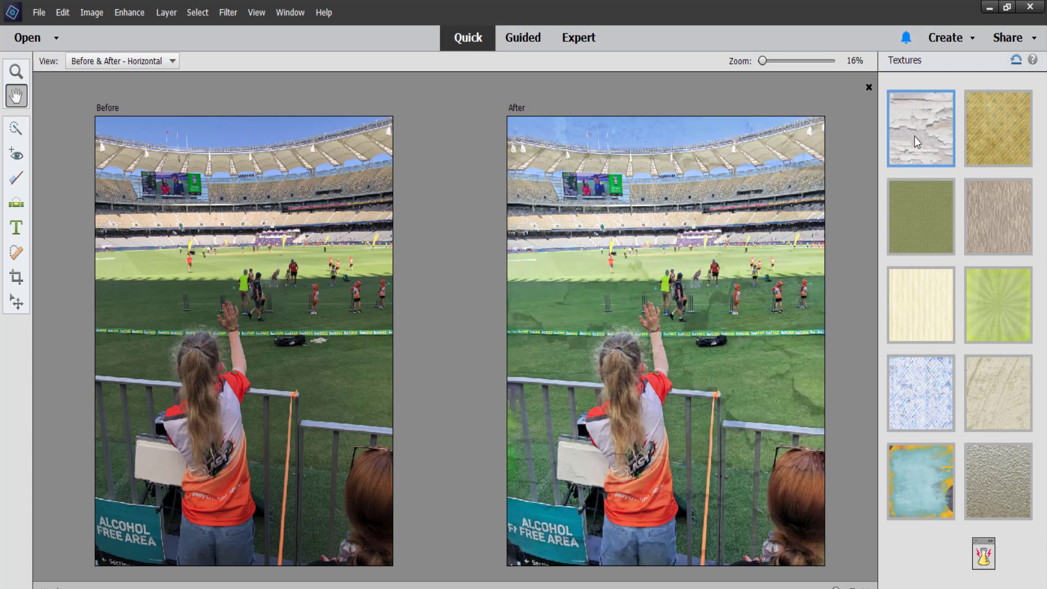
left_click(980, 314)
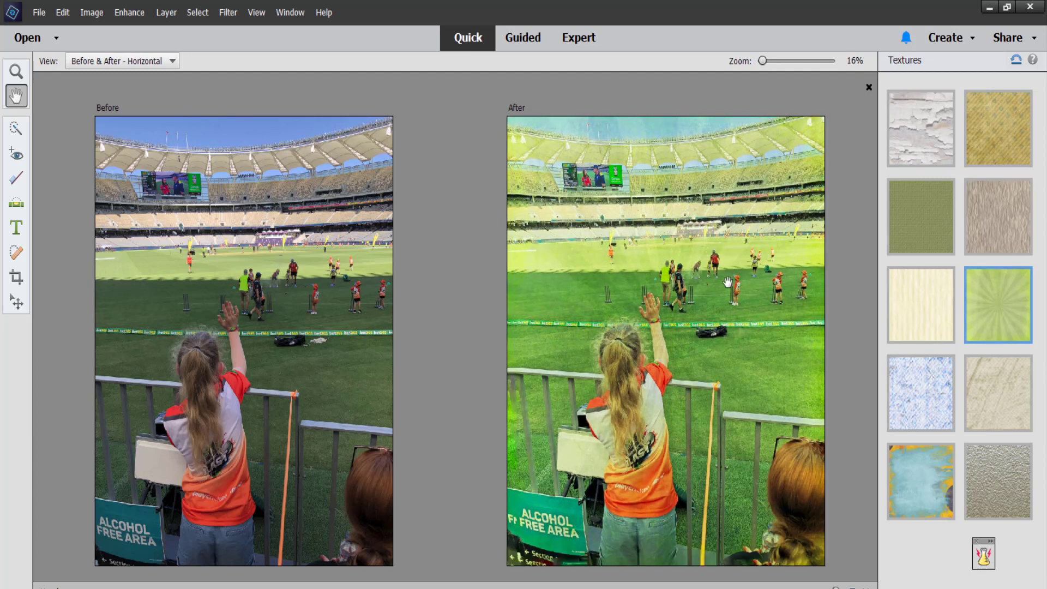
left_click(940, 493)
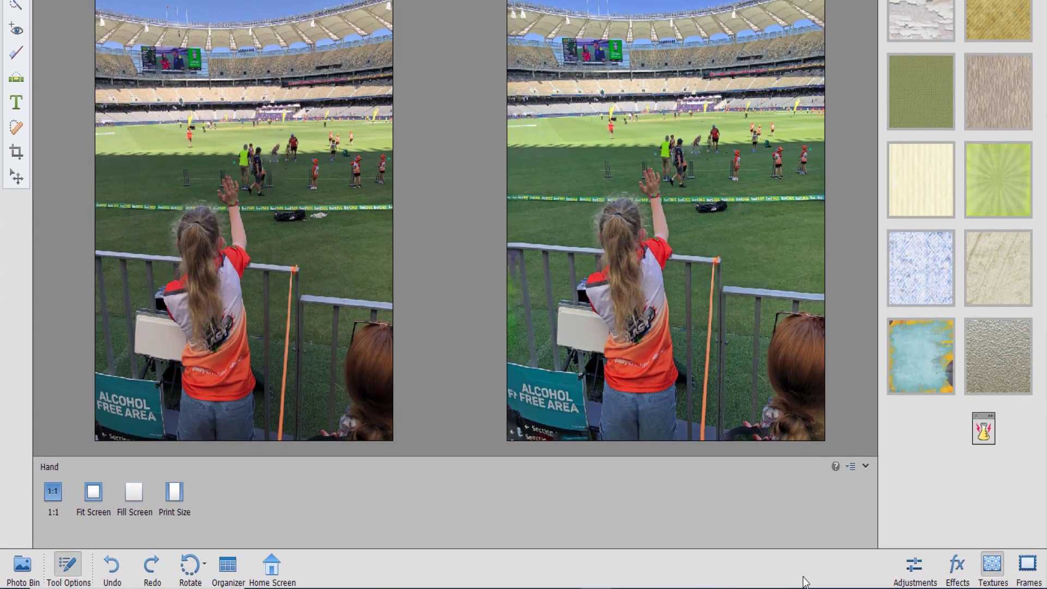
Apply the plain thin white frame to the stadium photo
left_click(1028, 567)
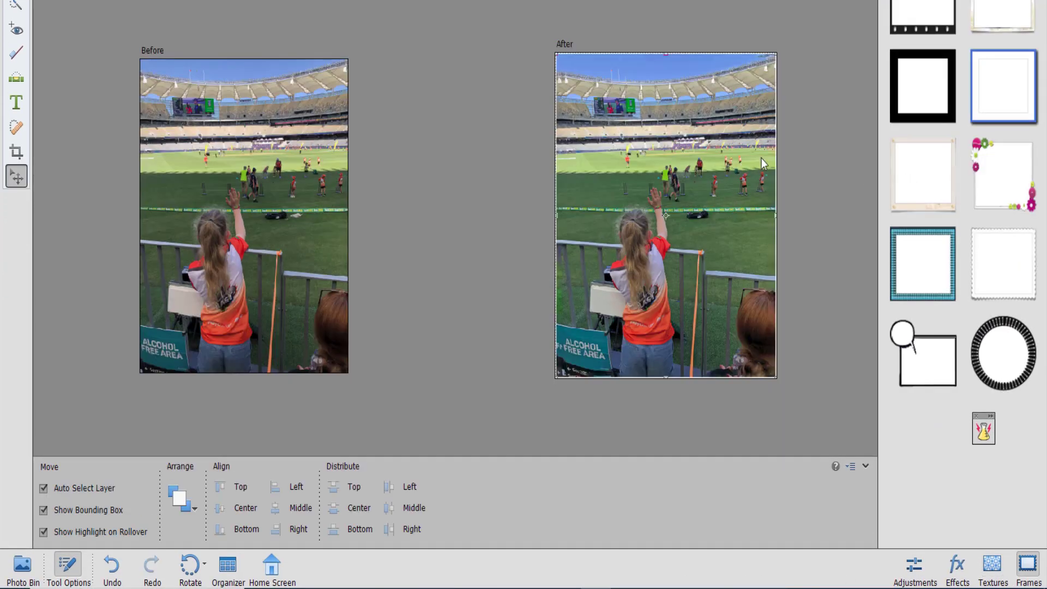
key("h")
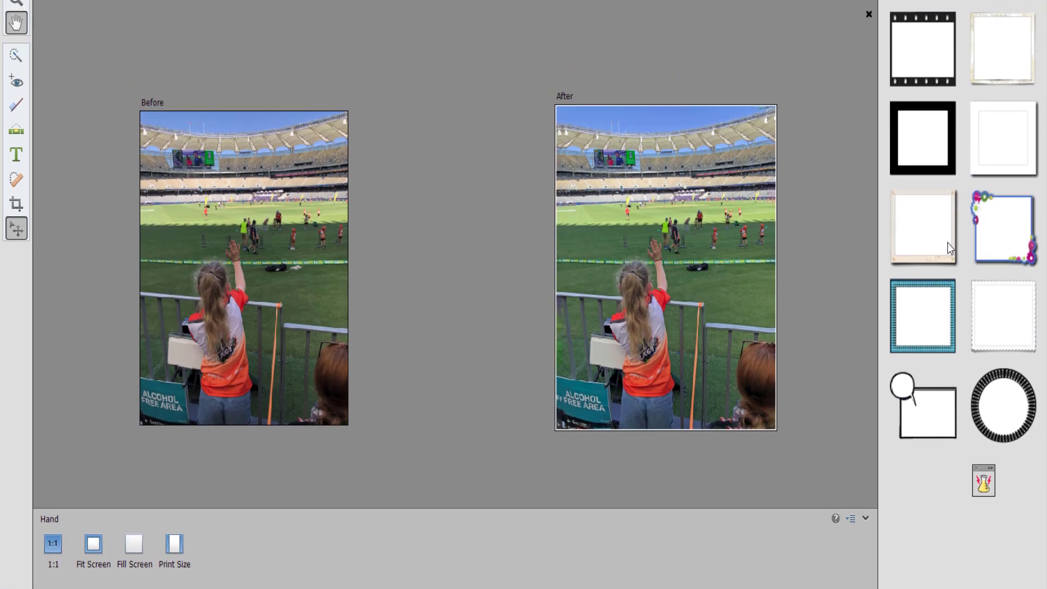
Try the flower-and-button frame and the blue lights frame on the stadium photo, and undo both
left_click(948, 243)
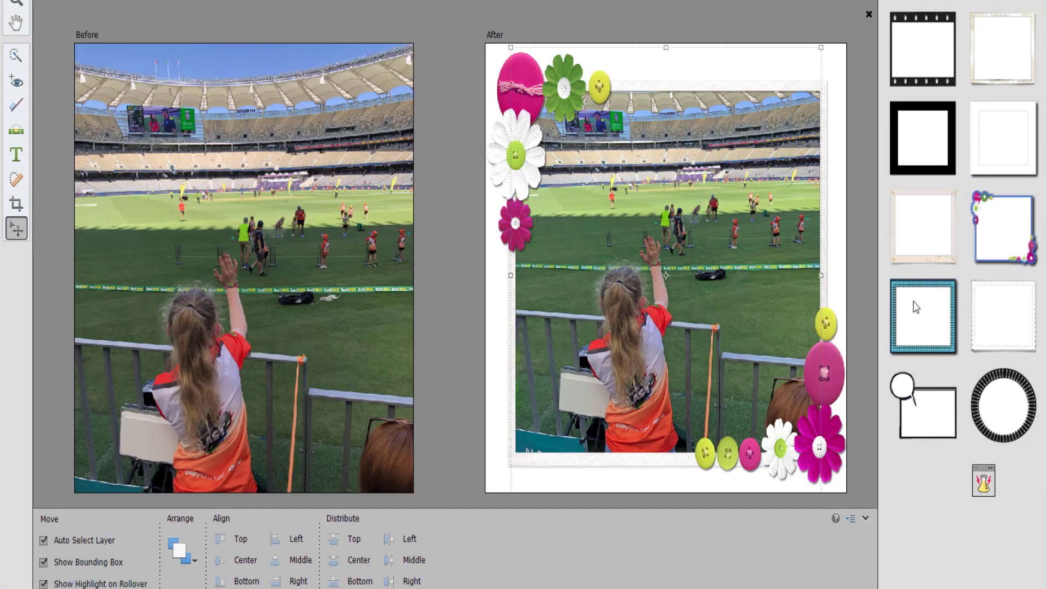
key("h")
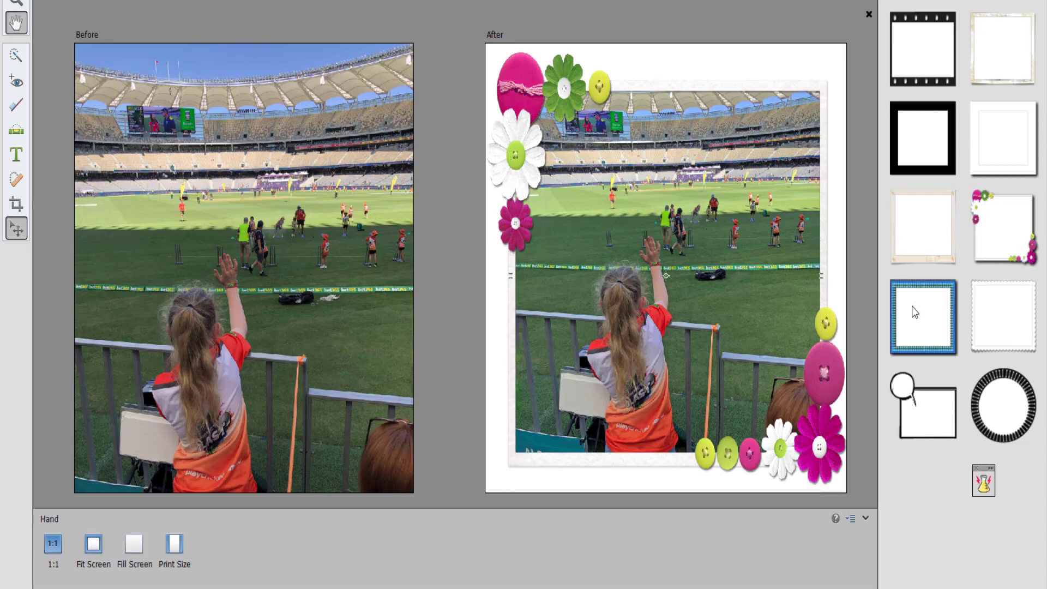
left_click(912, 306)
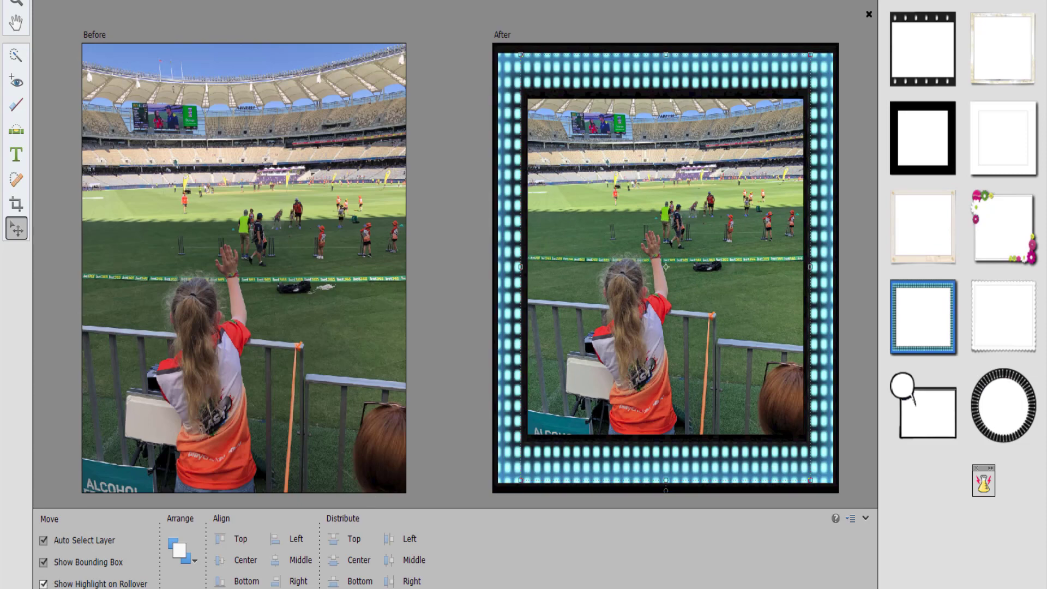
key("ctrl+z")
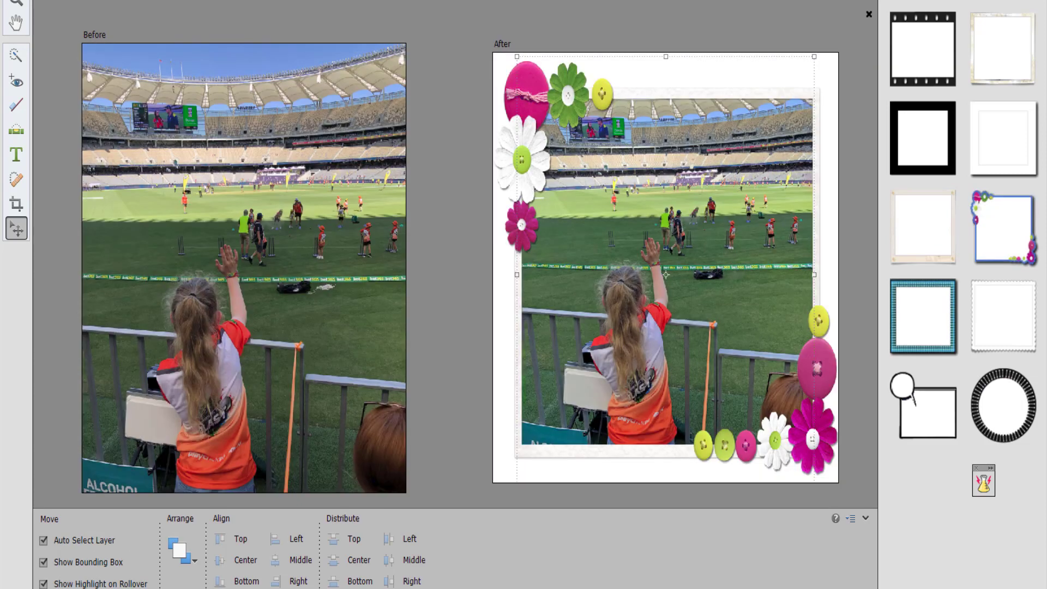
key("ctrl+z")
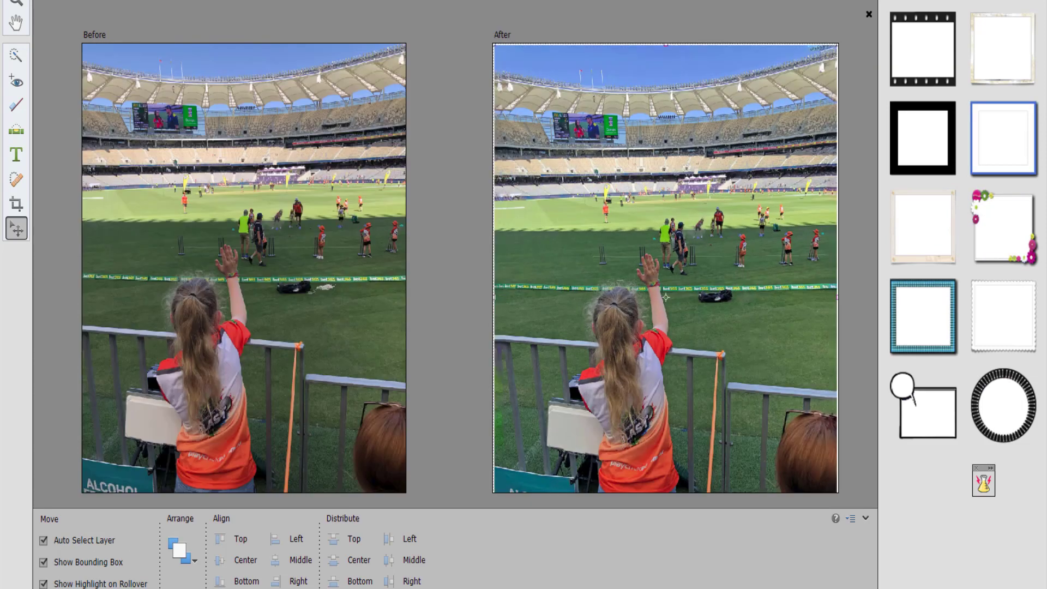
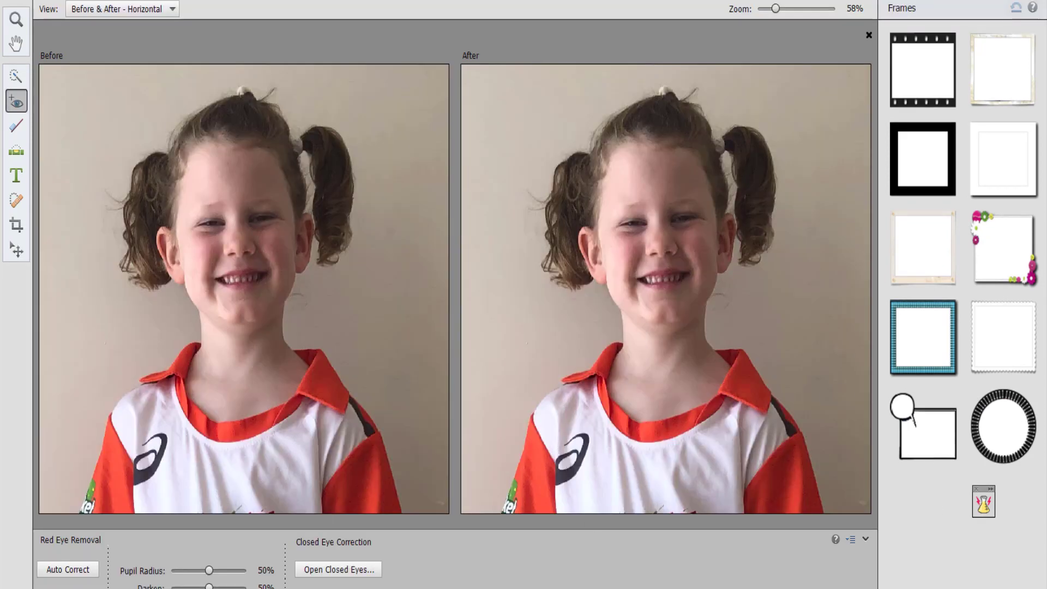
Fit the whole portrait of the girl in view and zoom in on her head and shoulders to 67%
key("h")
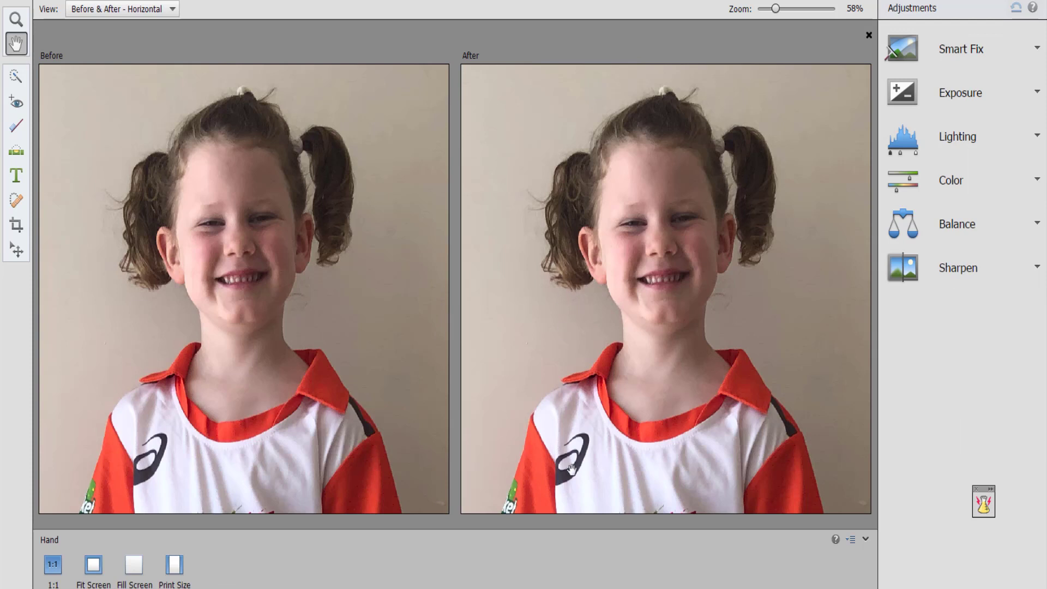
key("ctrl+0")
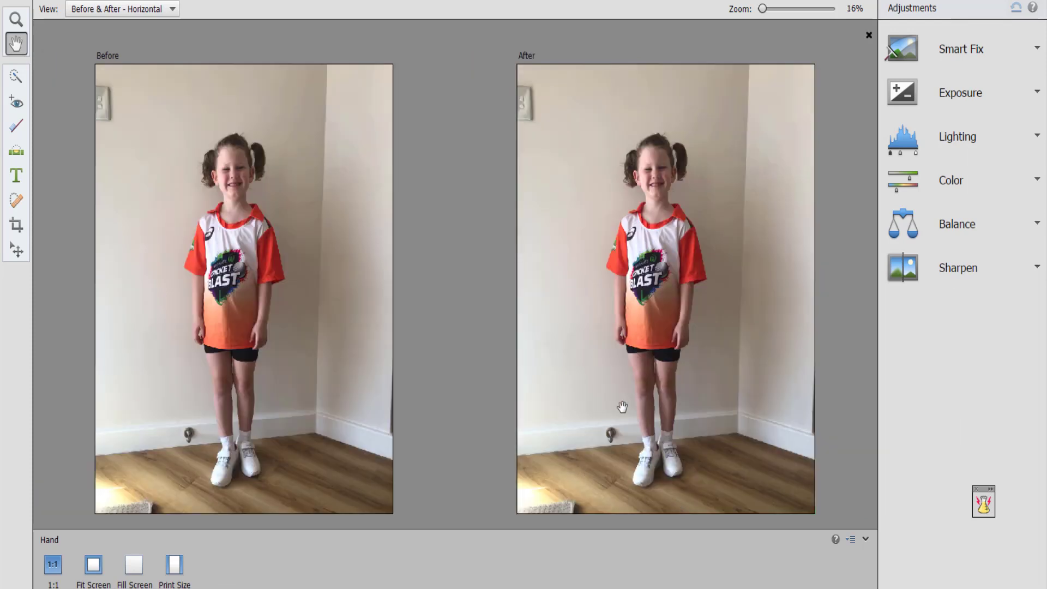
left_click(21, 19)
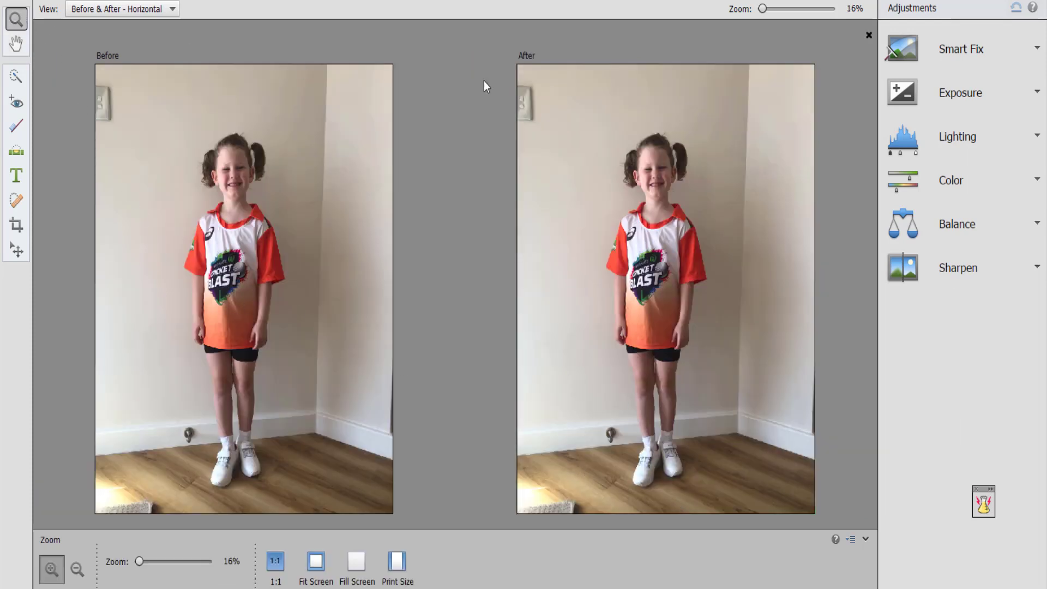
left_click_drag(596, 109, 732, 269)
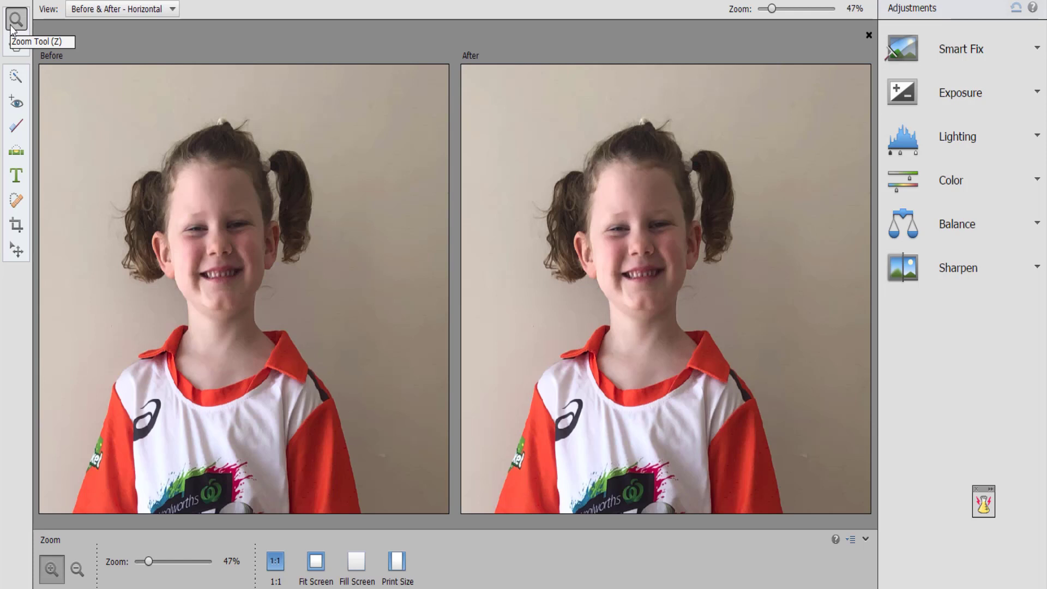
left_click(615, 218)
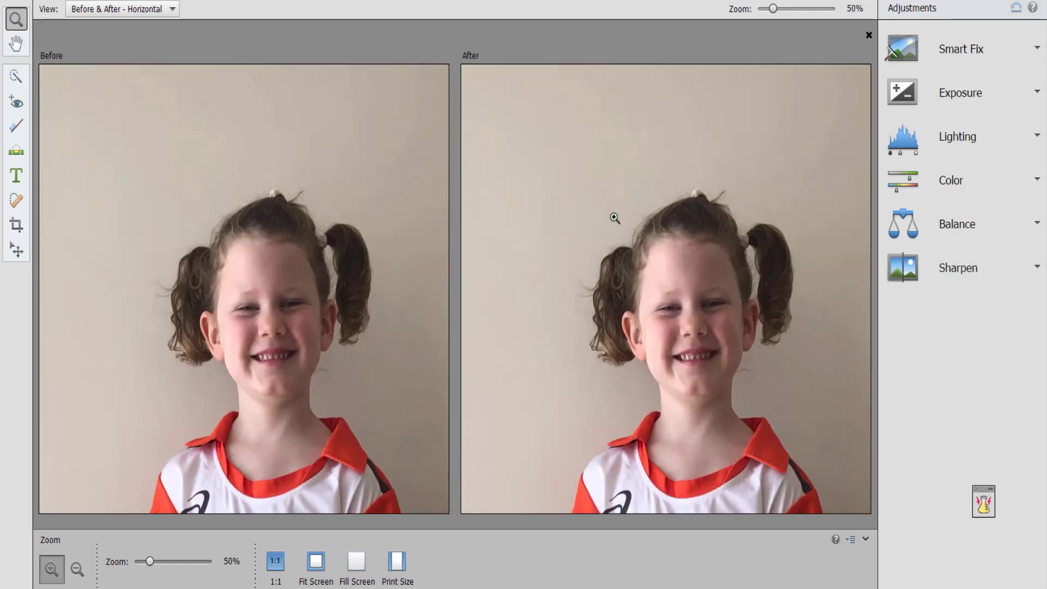
left_click(703, 349)
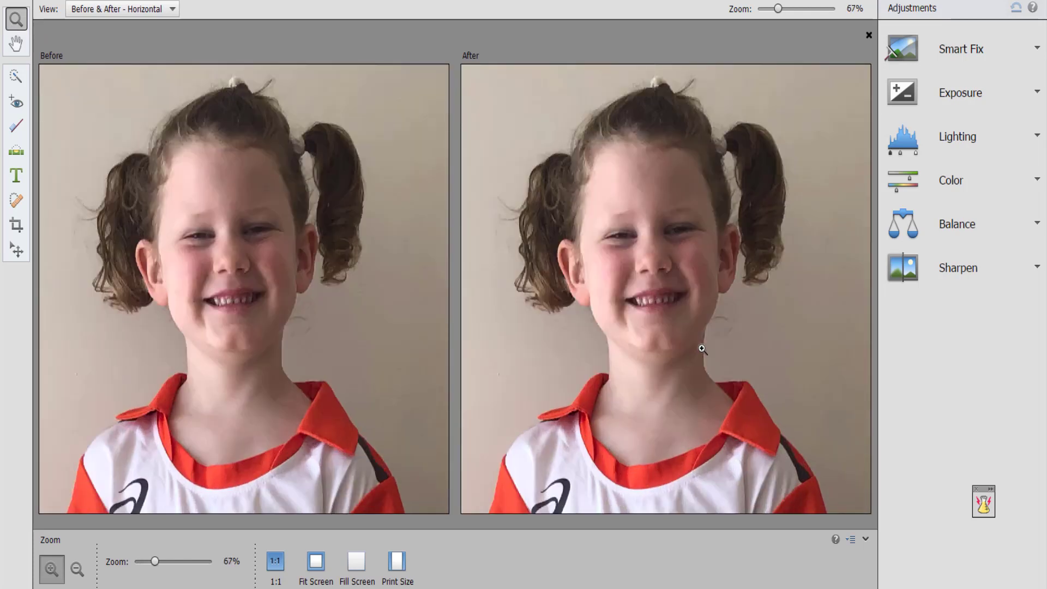
Pan the magnified portrait slightly sideways with the Hand tool
left_click(16, 43)
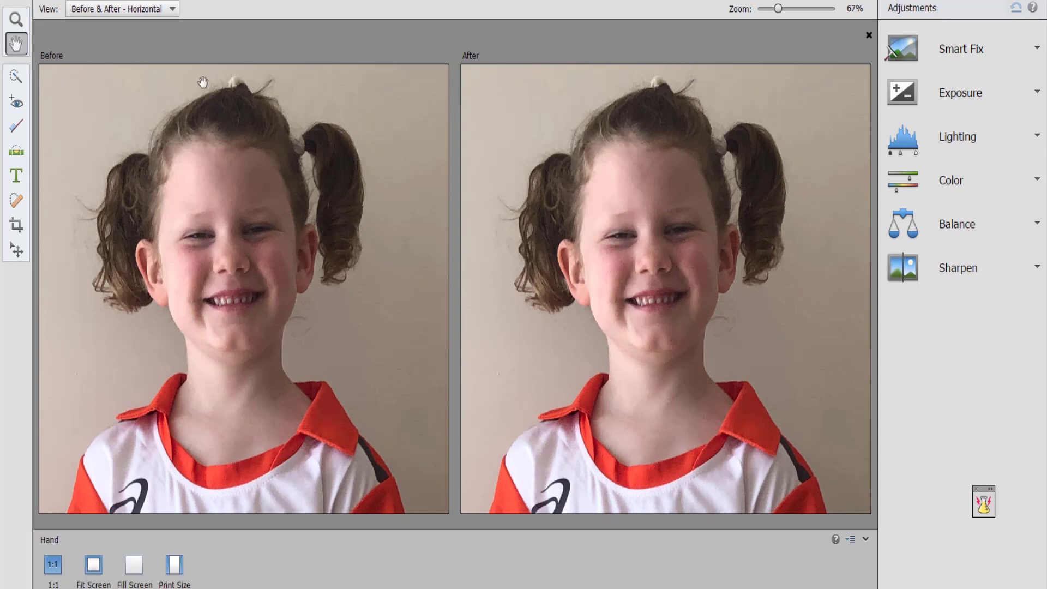
left_click_drag(470, 89, 300, 195)
left_click_drag(163, 234, 133, 226)
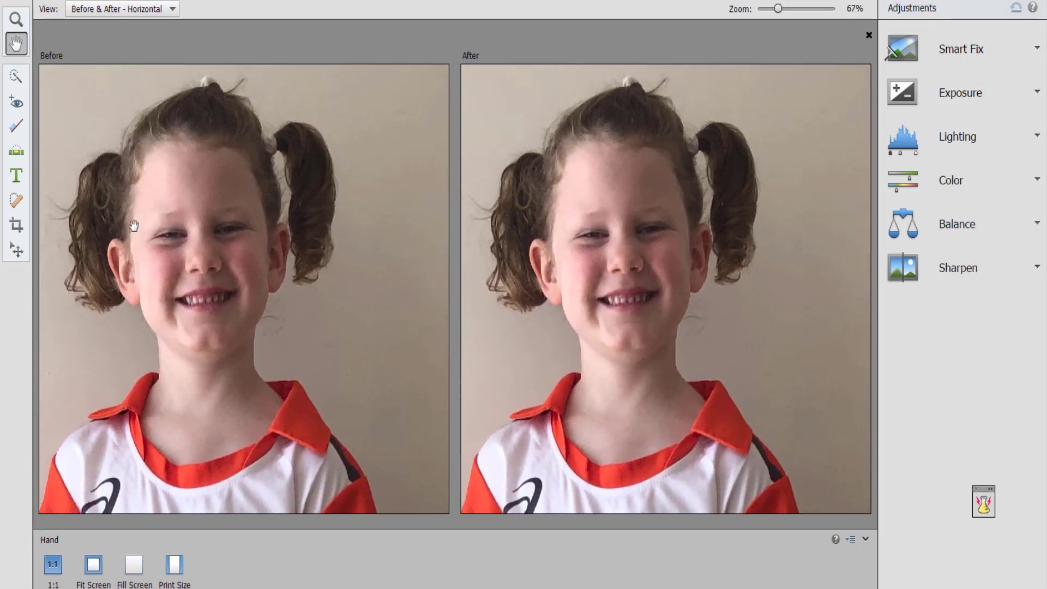
Select the girl's head, shirt and legs with the 70 px Quick Selection brush, add her arm, and clear the selection
left_click(14, 78)
mouse_move(570, 281)
left_mouse_down()
mouse_move(529, 281)
mouse_move(576, 185)
mouse_move(671, 156)
mouse_move(675, 330)
mouse_move(738, 201)
mouse_move(725, 140)
mouse_move(739, 229)
mouse_move(682, 323)
mouse_move(547, 311)
mouse_move(595, 333)
mouse_move(591, 315)
left_mouse_up()
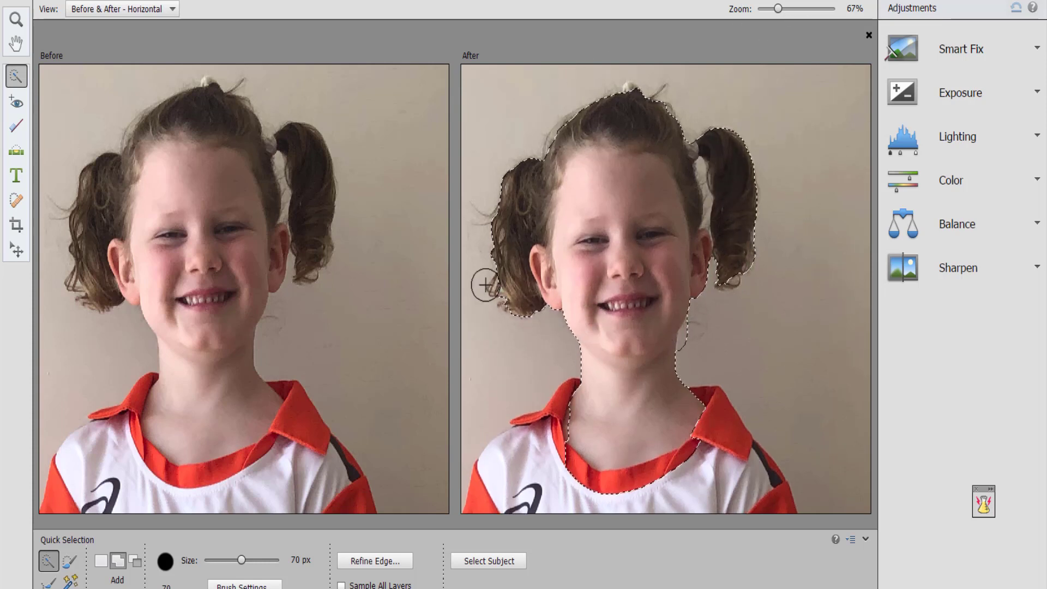
key("ctrl+0")
mouse_move(618, 261)
left_mouse_down()
mouse_move(643, 219)
mouse_move(630, 278)
mouse_move(666, 345)
mouse_move(672, 469)
mouse_move(640, 479)
mouse_move(635, 335)
mouse_move(621, 409)
mouse_move(624, 452)
mouse_move(644, 462)
mouse_move(638, 355)
left_mouse_up()
key("alt")
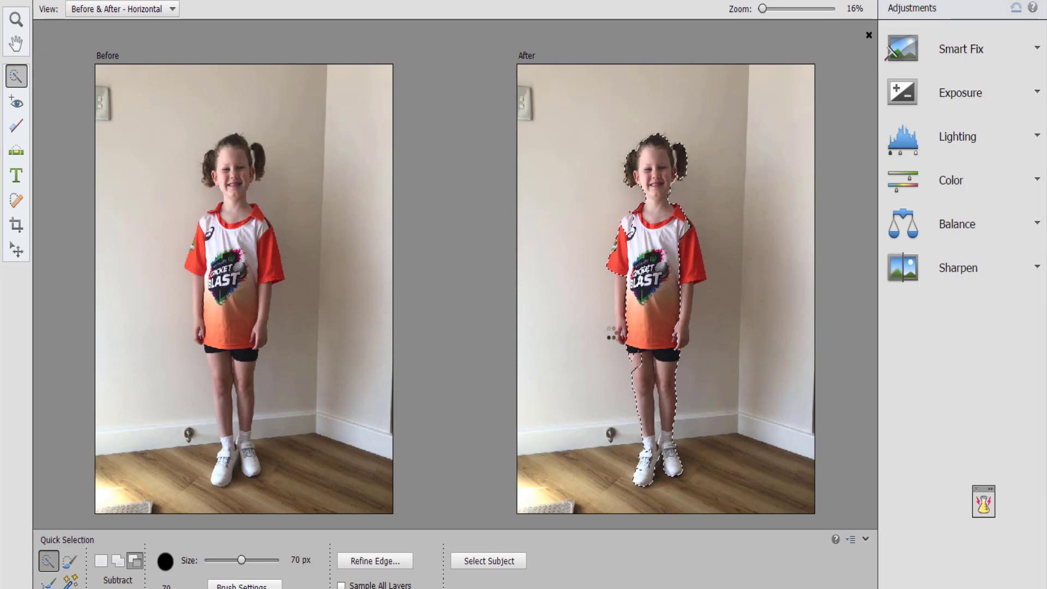
left_click_drag(619, 244, 619, 339)
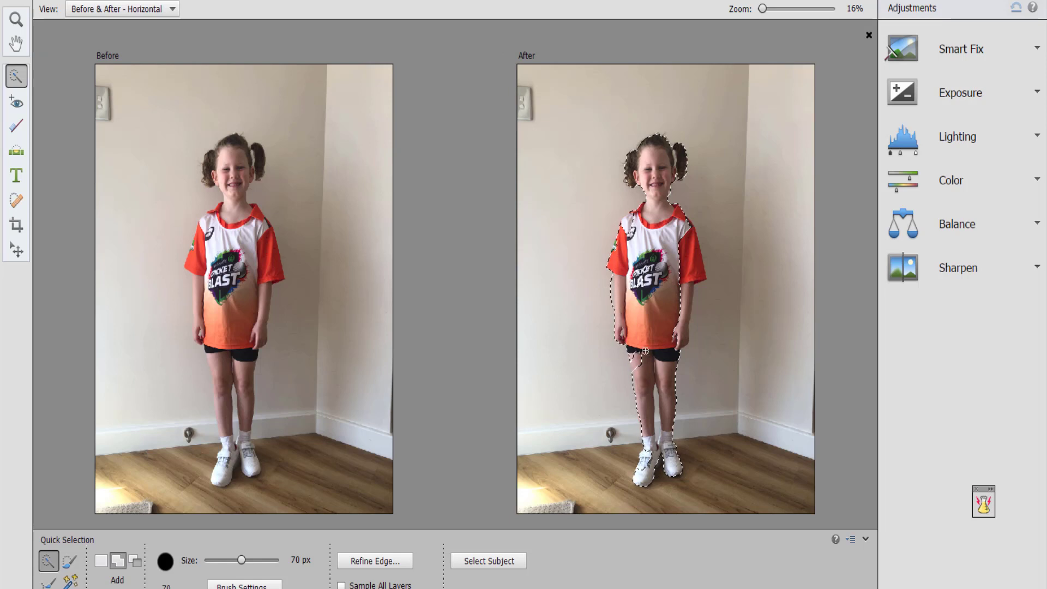
key("ctrl+d")
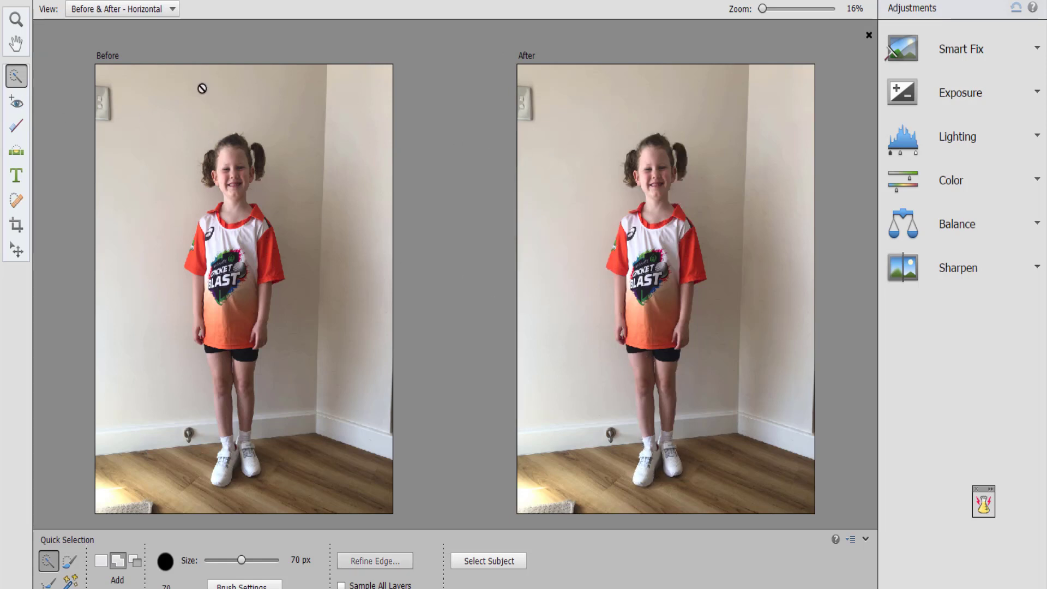
Zoom in on the girl's face to 79% and open the Closed Eye Correction of the Eye tool
key("ctrl+equal")
key("ctrl+equal")
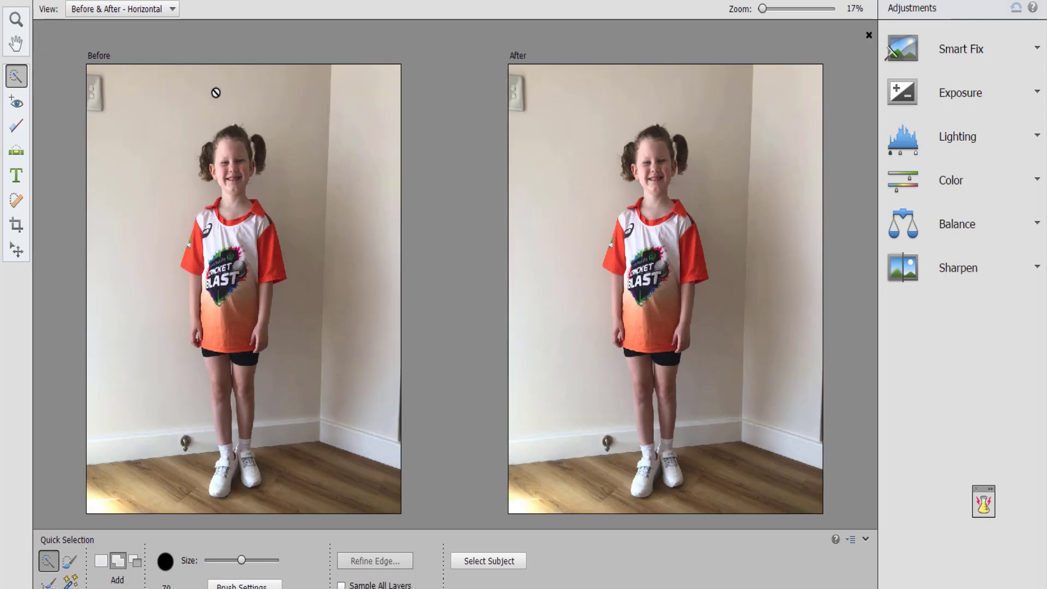
mouse_move(545, 168)
left_mouse_down()
mouse_move(599, 140)
mouse_move(586, 293)
mouse_move(579, 262)
left_mouse_up()
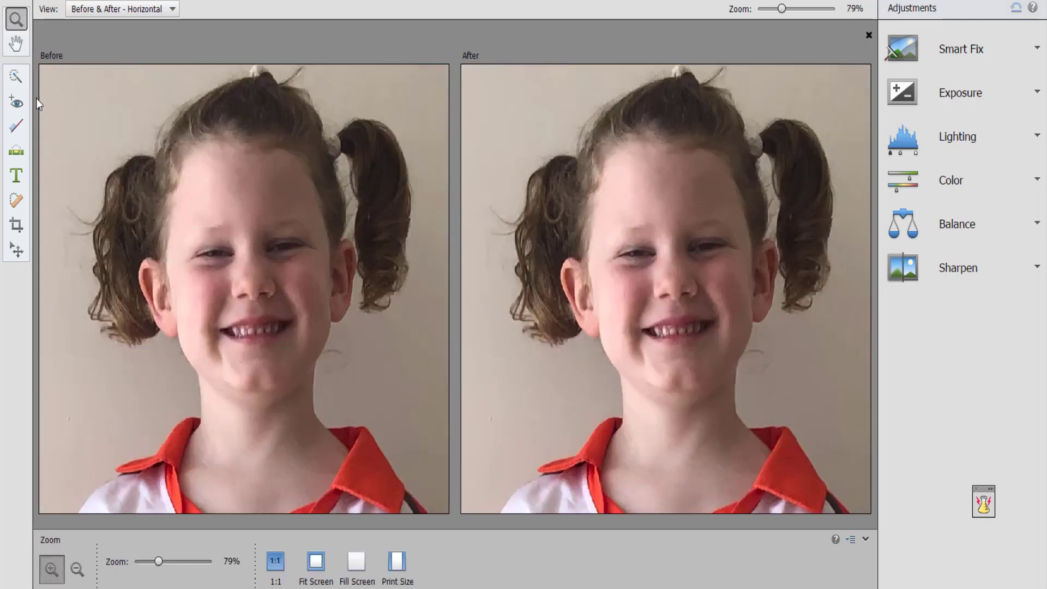
left_click(24, 108)
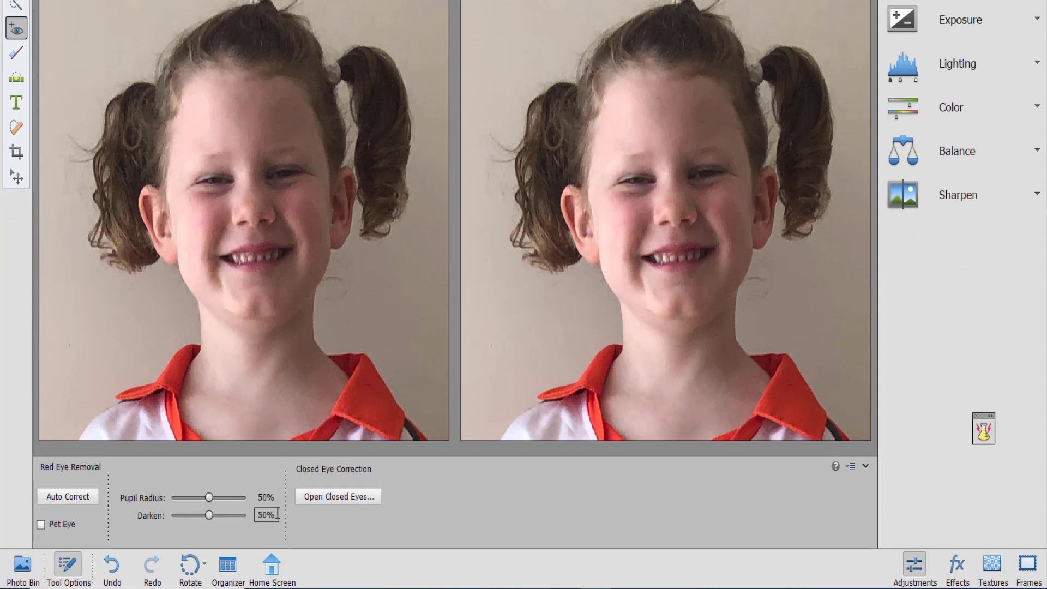
left_click(322, 496)
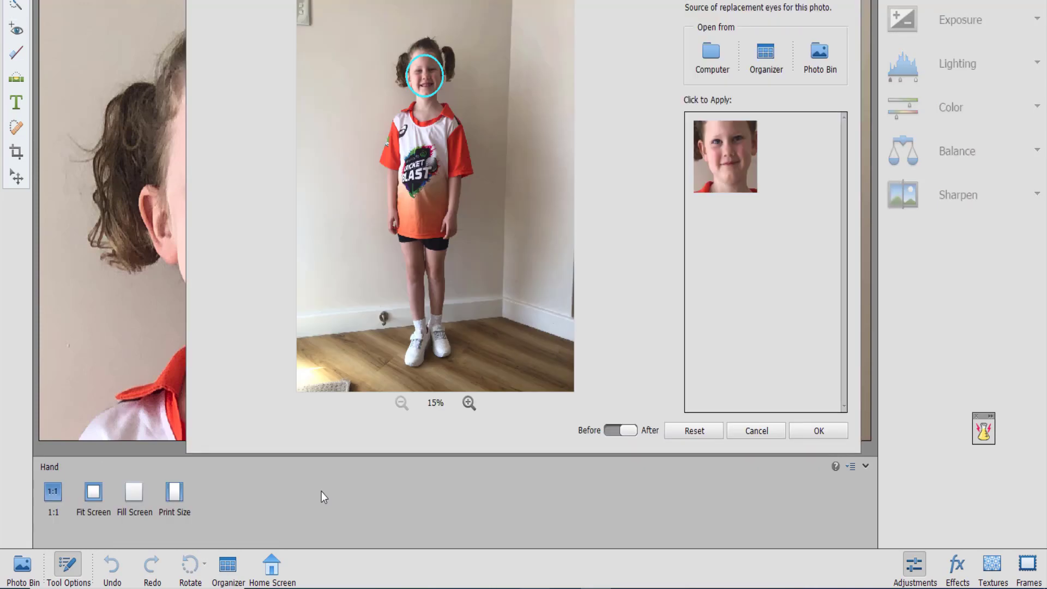
mouse_move(745, 222)
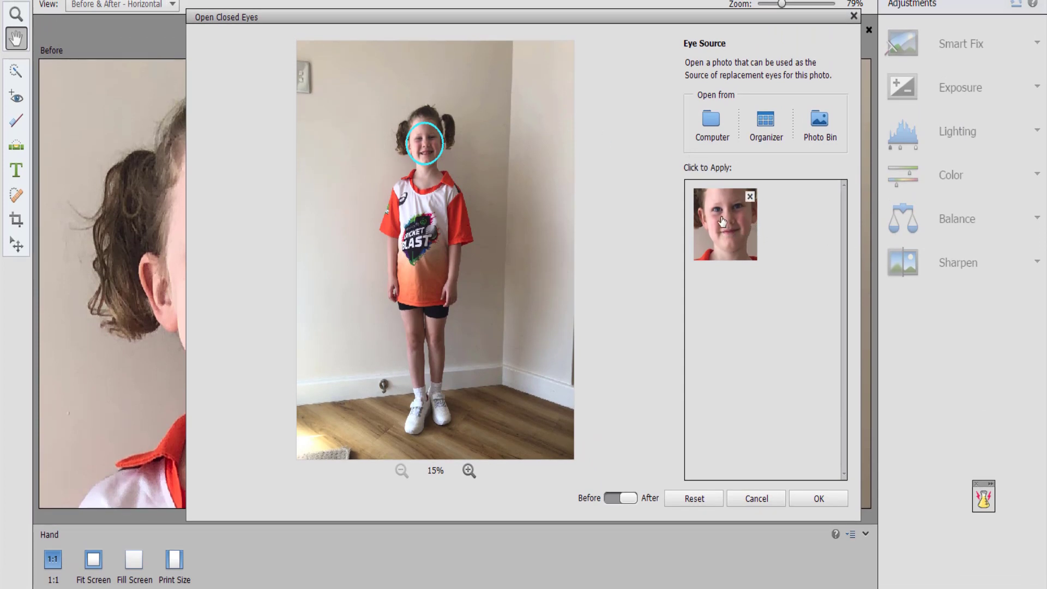
left_click(716, 123)
scroll(705, 316, "down", 10)
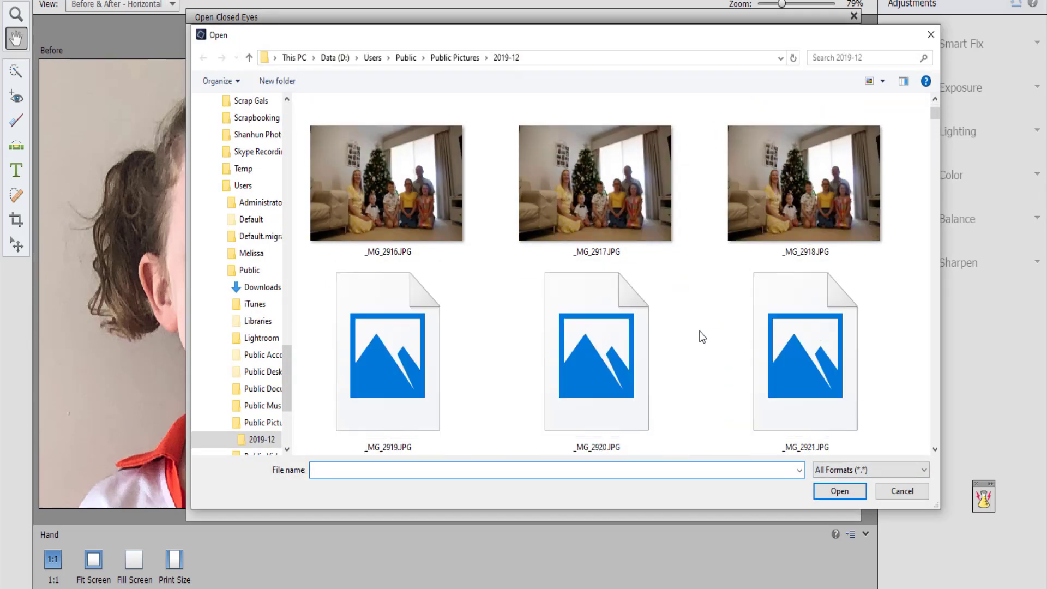
left_click(930, 36)
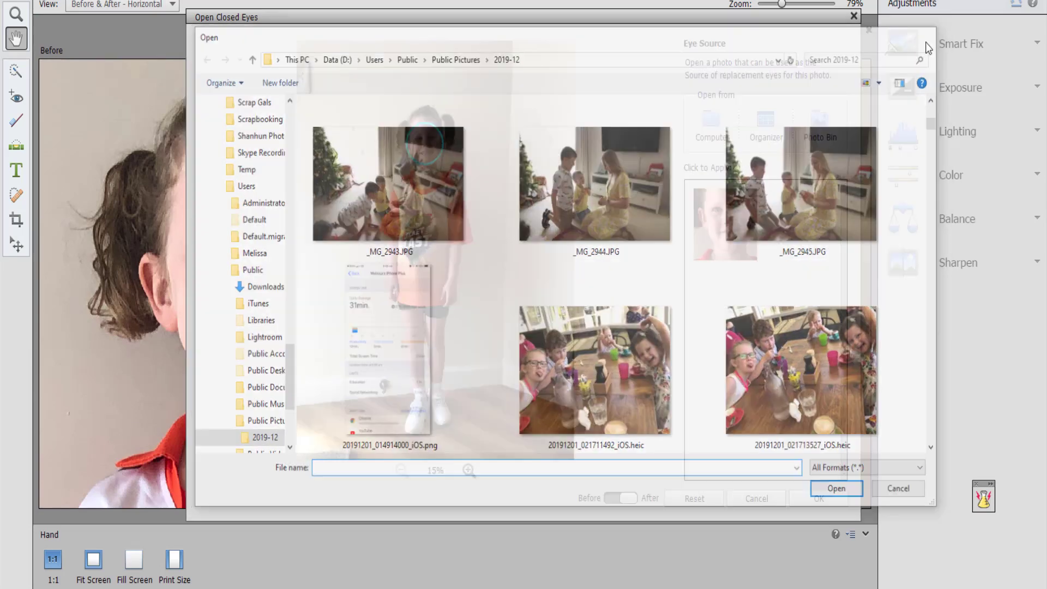
Open the girl's closed eyes using her own already loaded portrait as the eye source, comparing before and after at 50%, and apply the correction
left_click(713, 237)
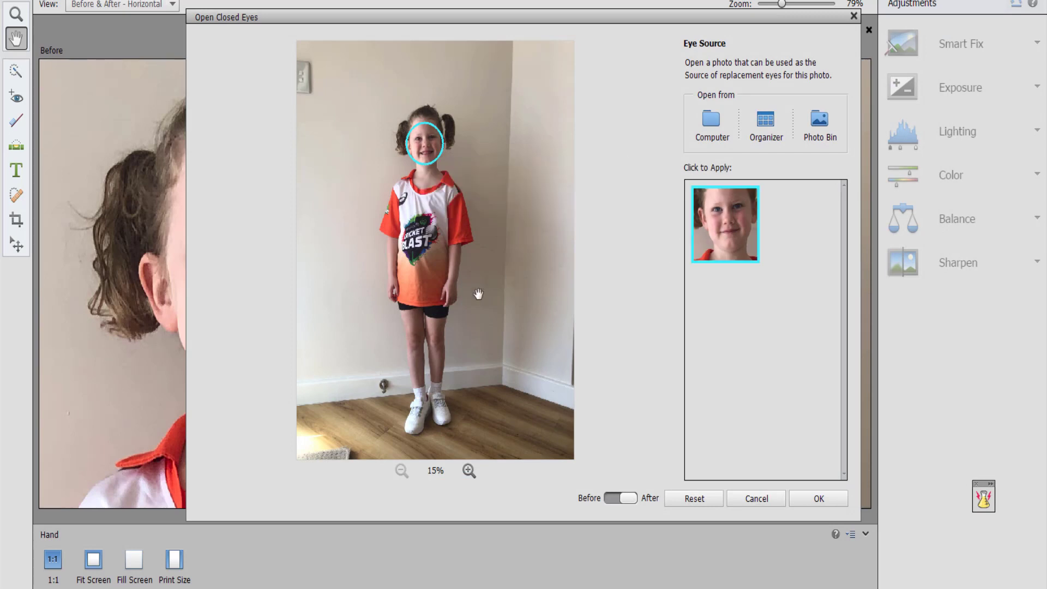
left_click(468, 470)
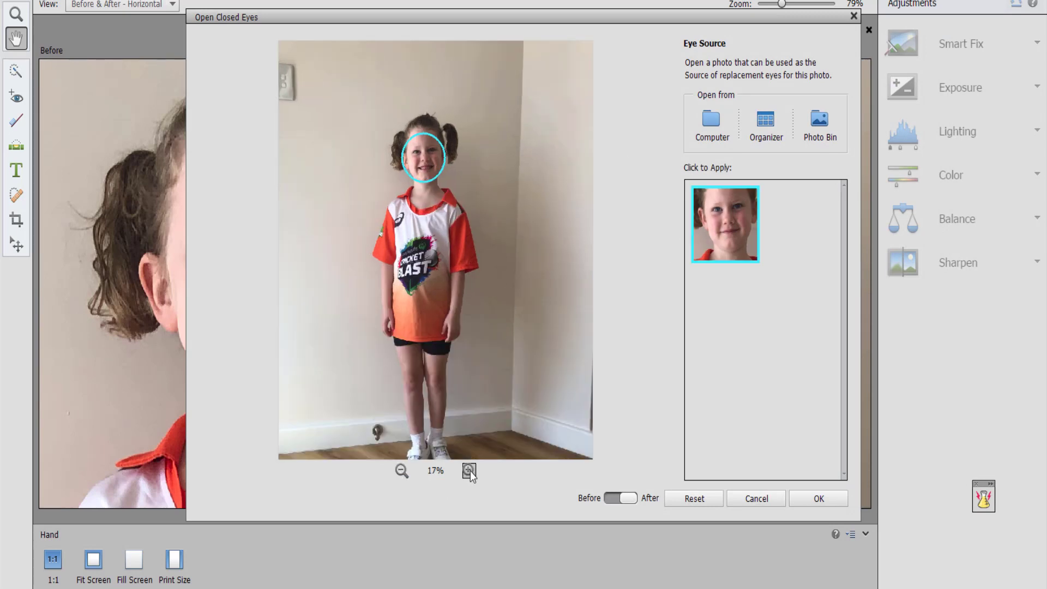
left_click(469, 470)
left_click(470, 471)
left_click(470, 470)
left_click(617, 498)
left_click(630, 498)
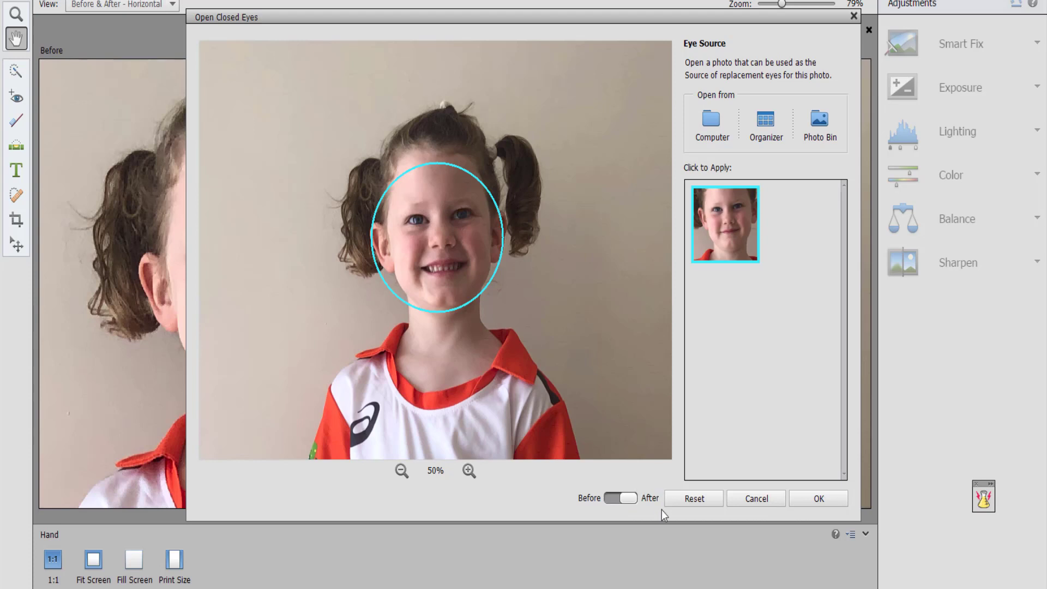
left_click(817, 500)
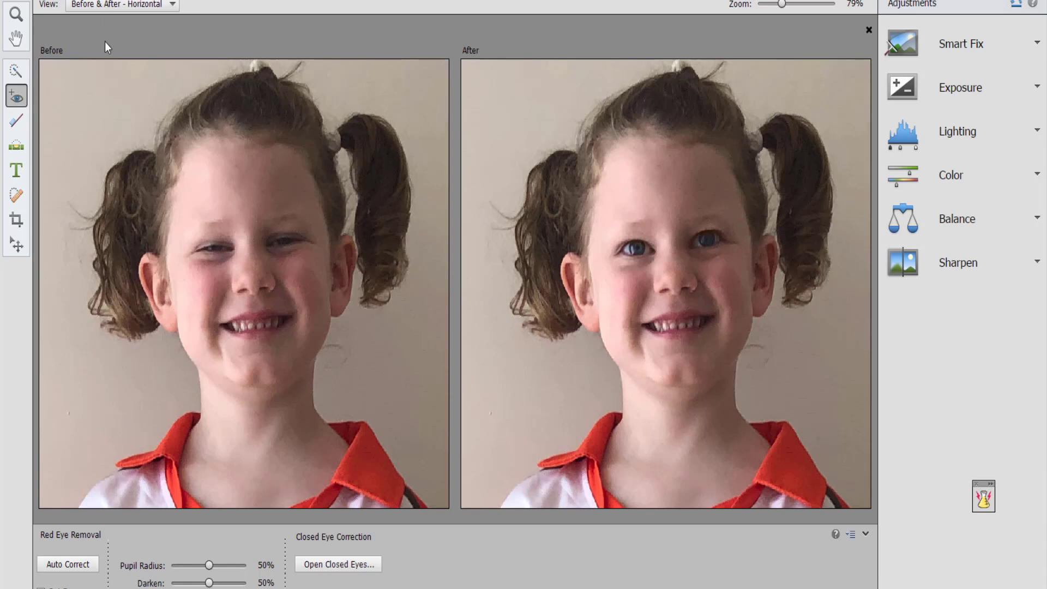
Try the eyes of the four sample faces on the girl at 100%, compare with the original, and cancel the correction
left_click(362, 562)
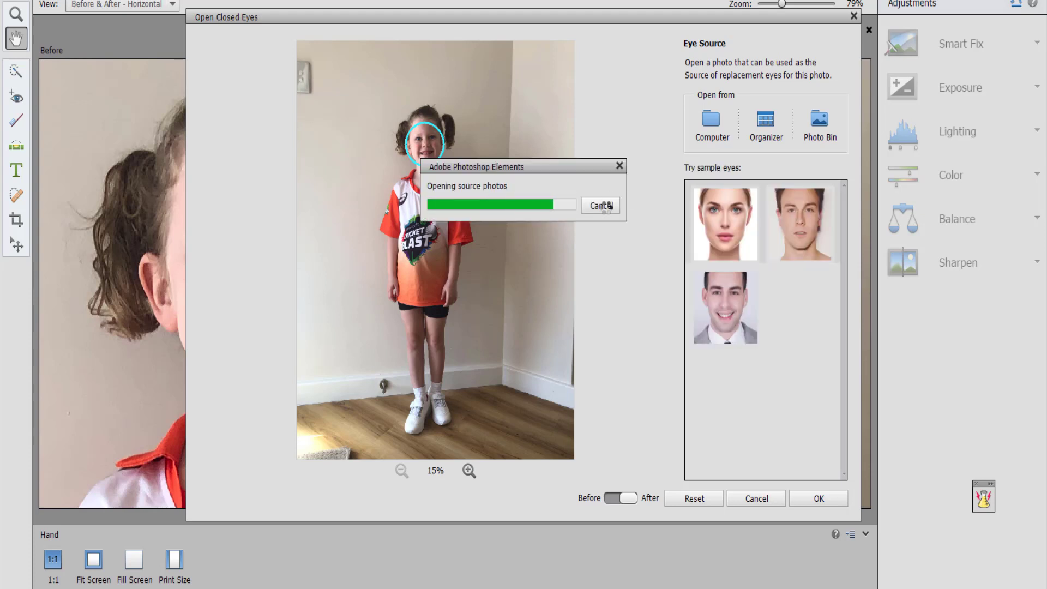
left_click(721, 223)
left_click(469, 470)
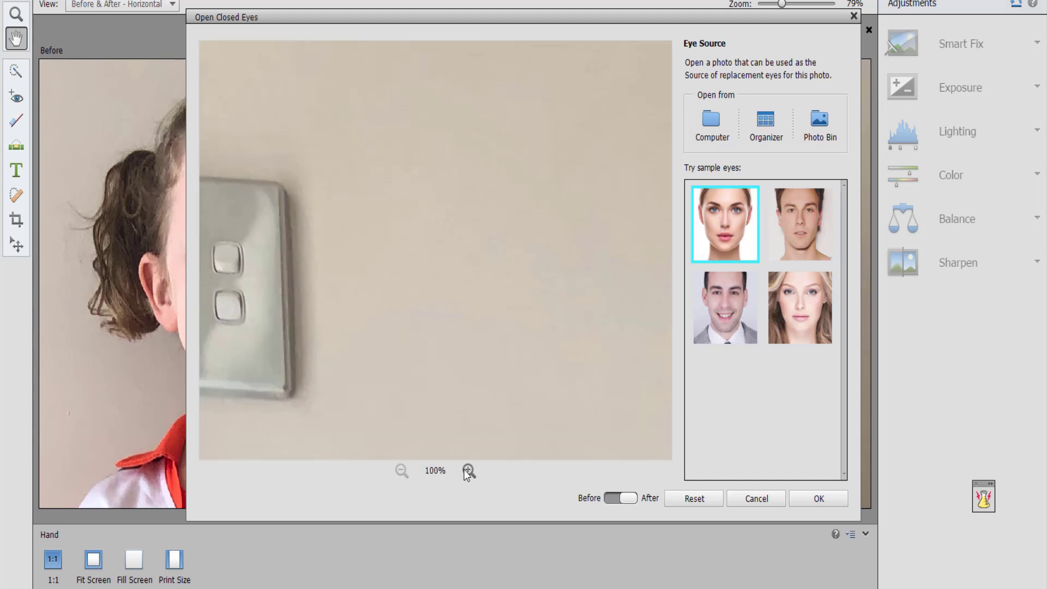
left_click(469, 470)
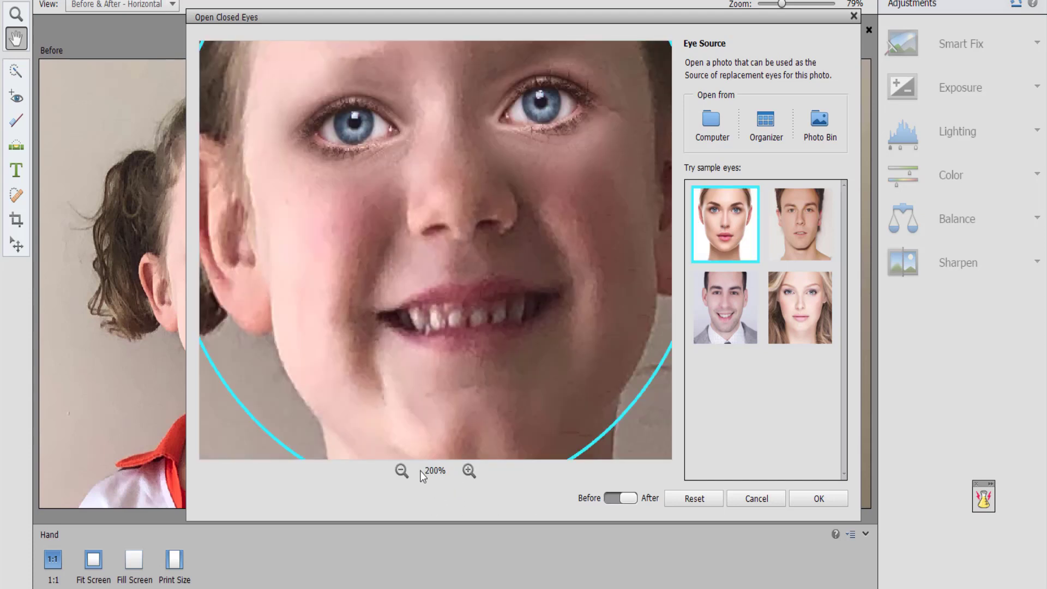
left_click(402, 470)
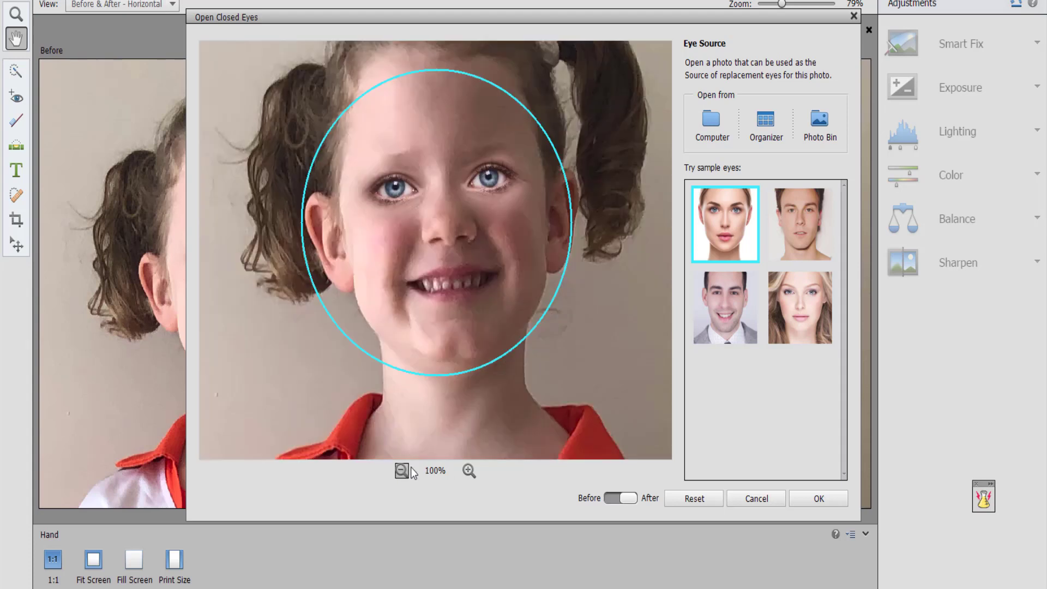
left_click(723, 313)
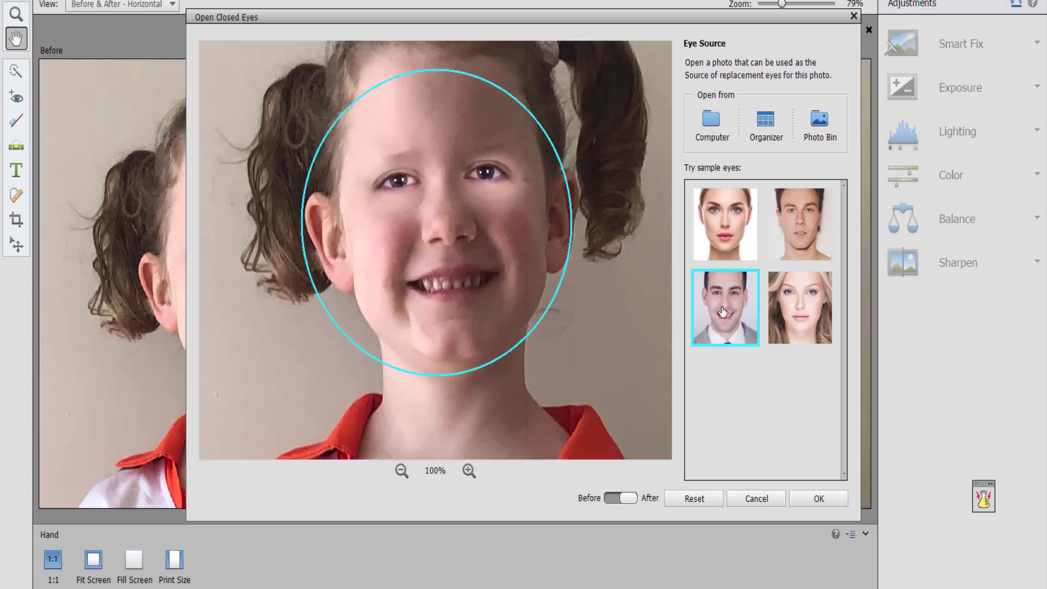
left_click(794, 305)
left_click(794, 242)
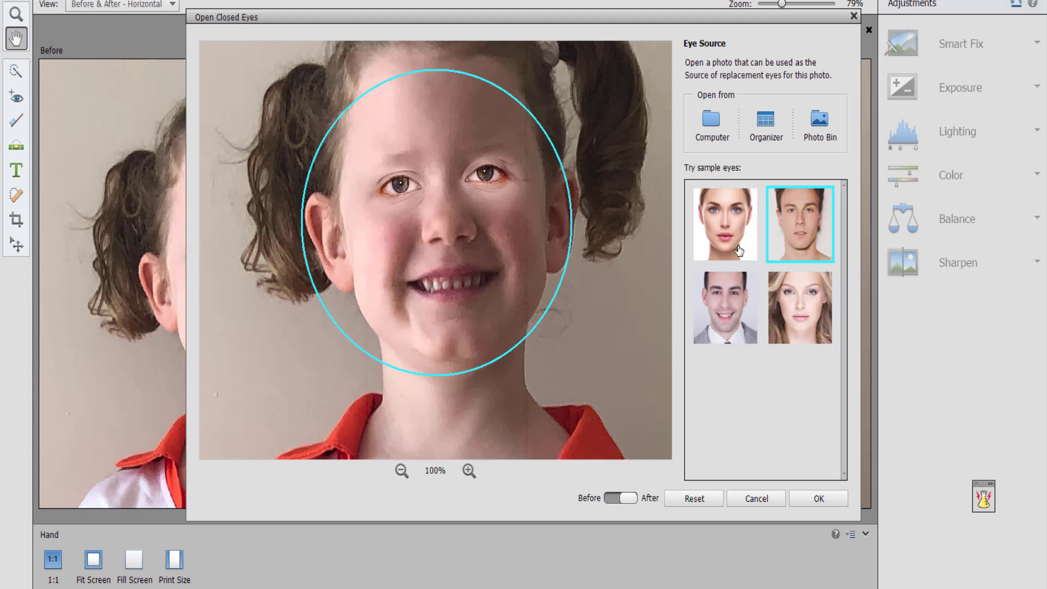
left_click(609, 498)
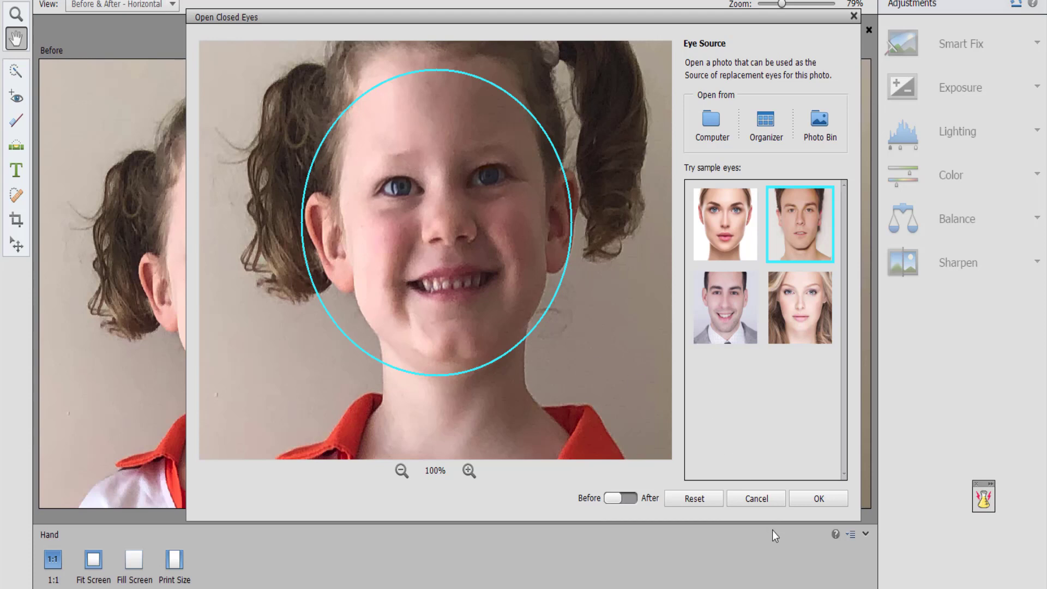
left_click(745, 497)
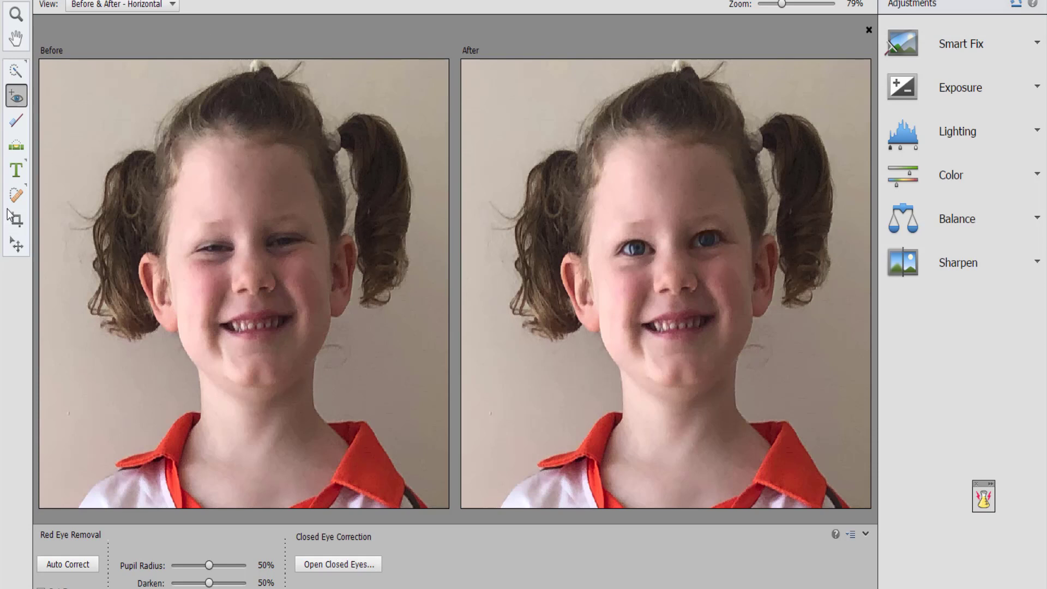
Remove the door stop from the skirting board with the 69 px Spot Healing Brush set to Create Texture
key("ctrl+0")
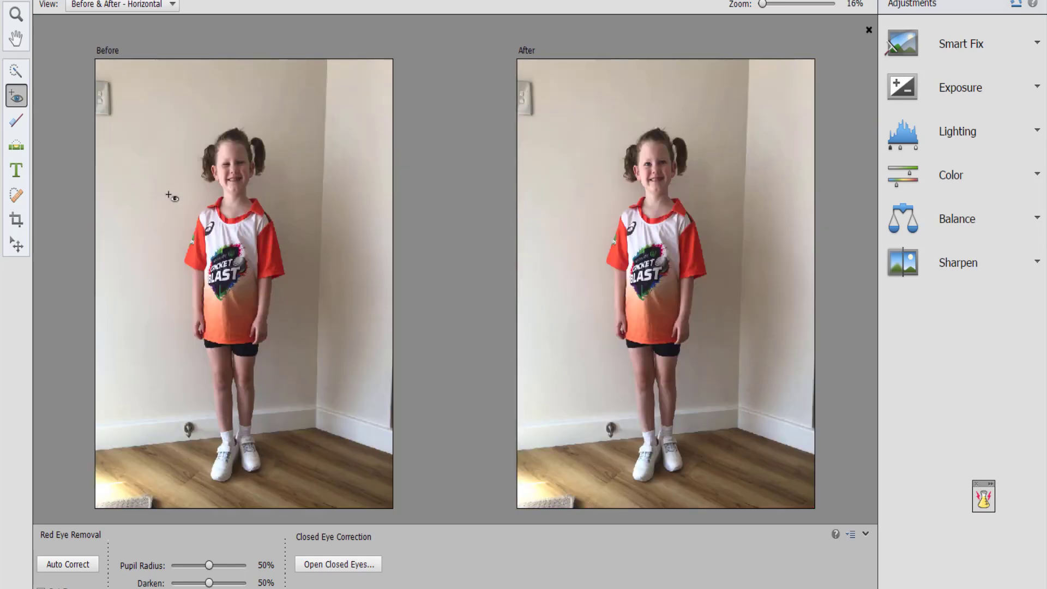
left_click(17, 195)
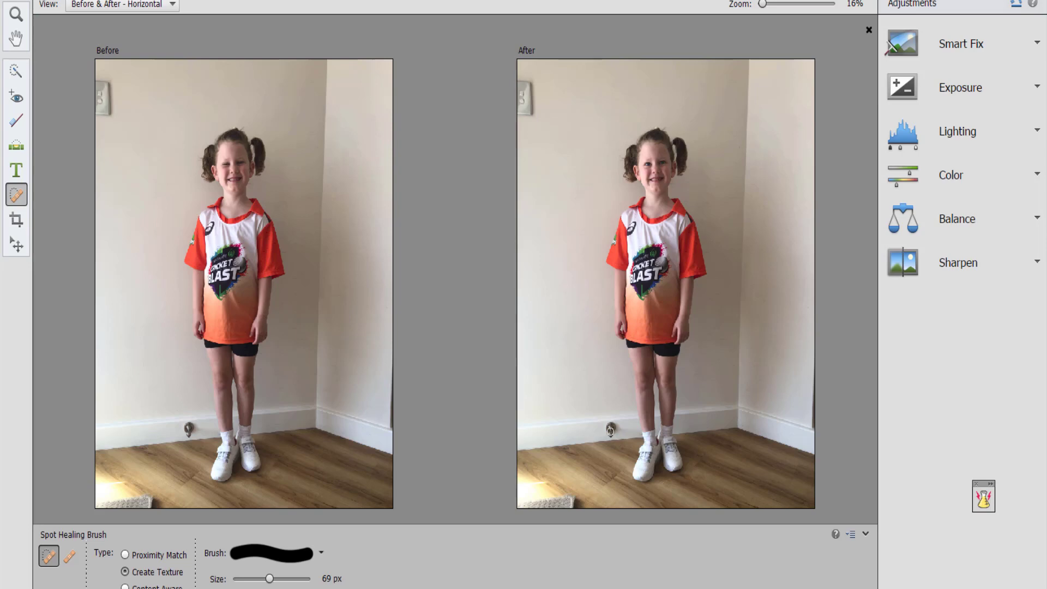
key("ctrl+equal")
key("ctrl+equal")
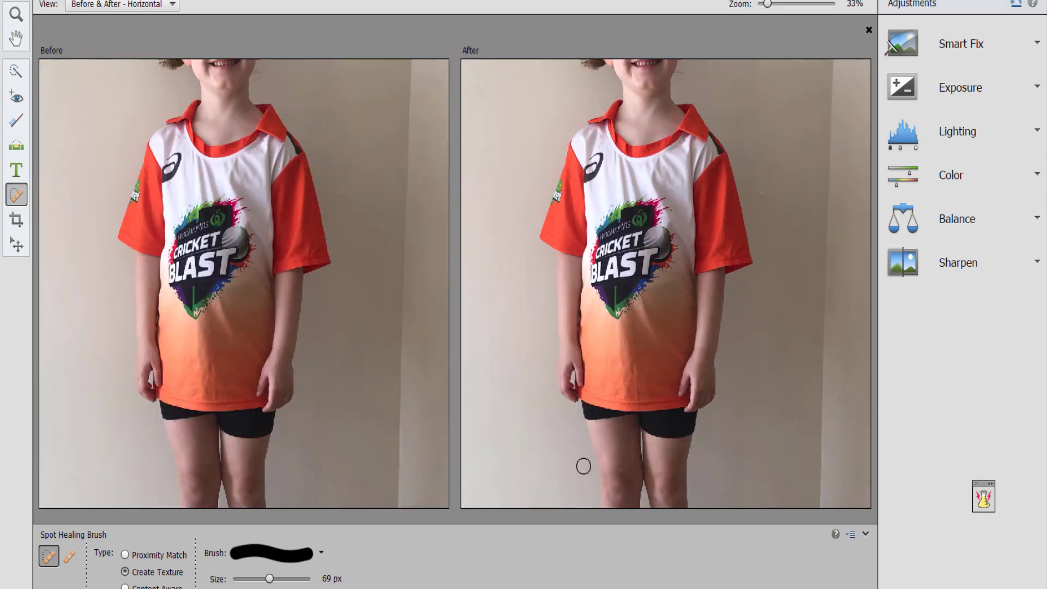
scroll(584, 466, "down", 4)
mouse_move(537, 342)
left_mouse_down()
mouse_move(547, 335)
mouse_move(539, 354)
mouse_move(529, 340)
mouse_move(546, 311)
left_mouse_up()
left_click(546, 316)
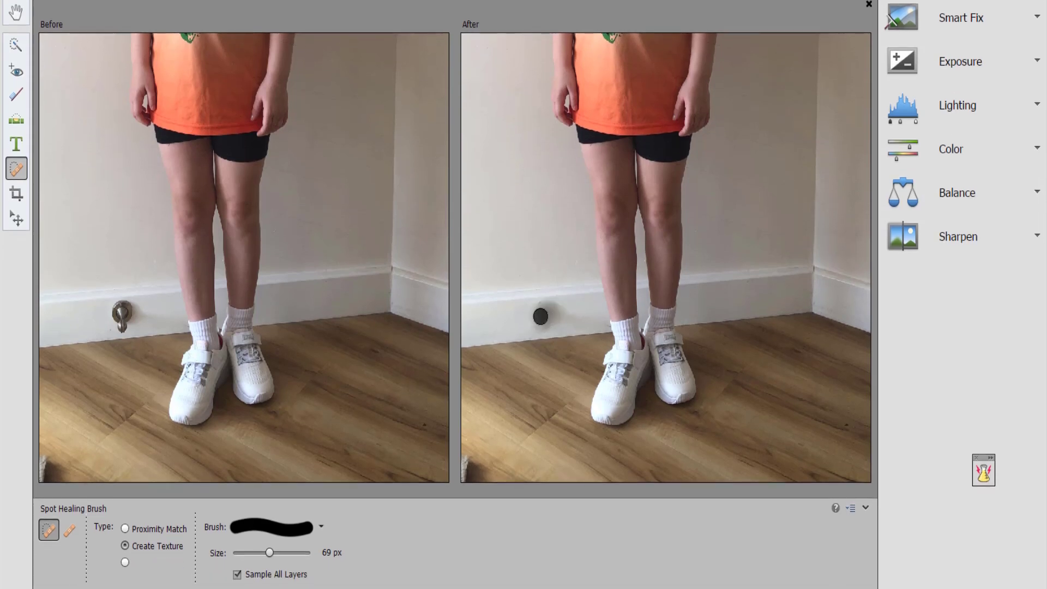
left_click_drag(548, 319, 525, 310)
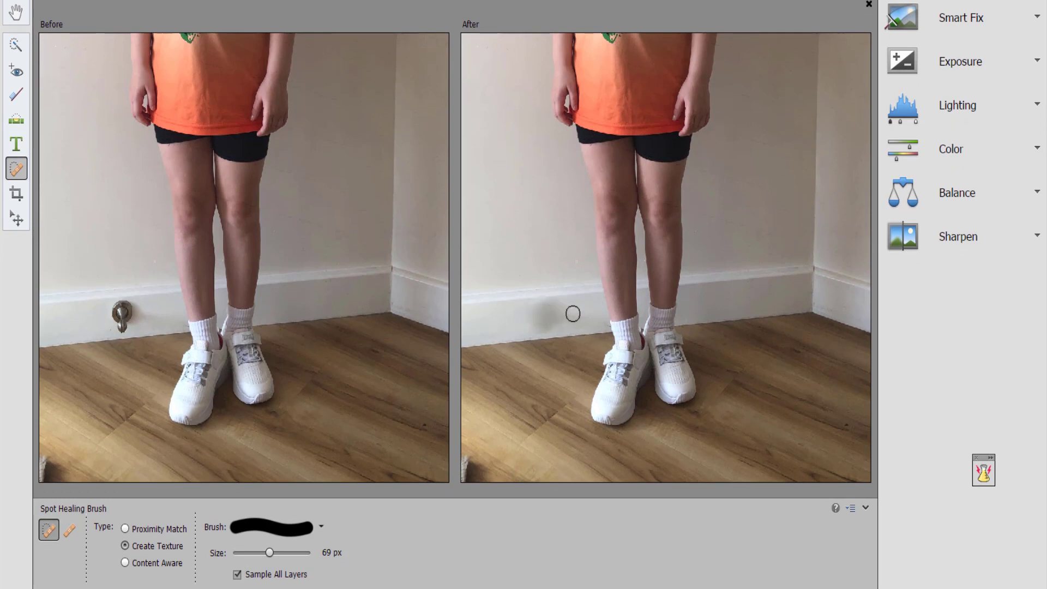
left_click(552, 309)
Heal the grey smudge remaining on the skirting board with the Spot Healing Brush set to Content Aware
left_click(125, 529)
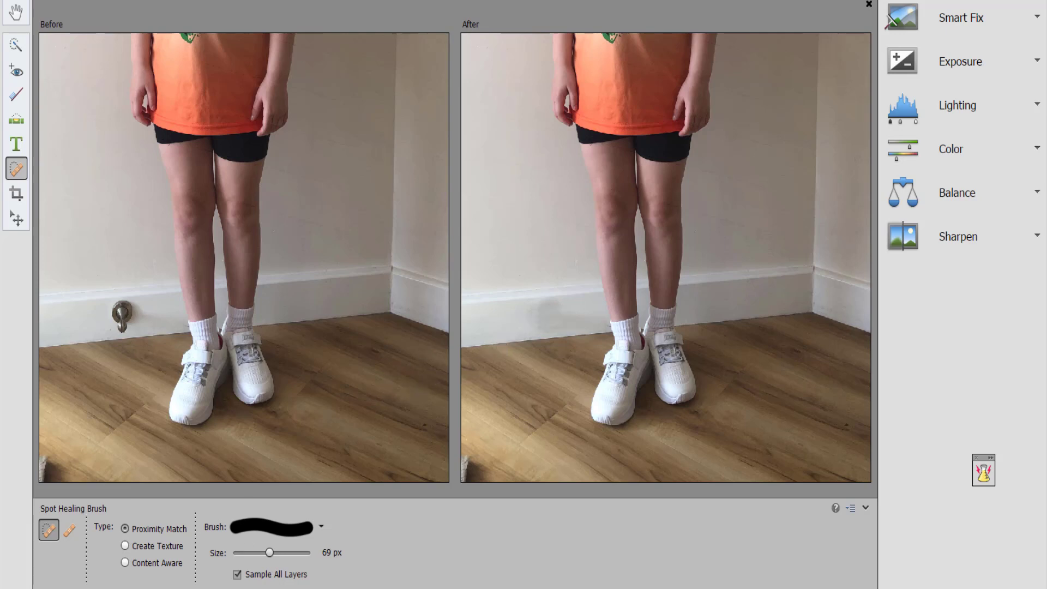
left_click(125, 563)
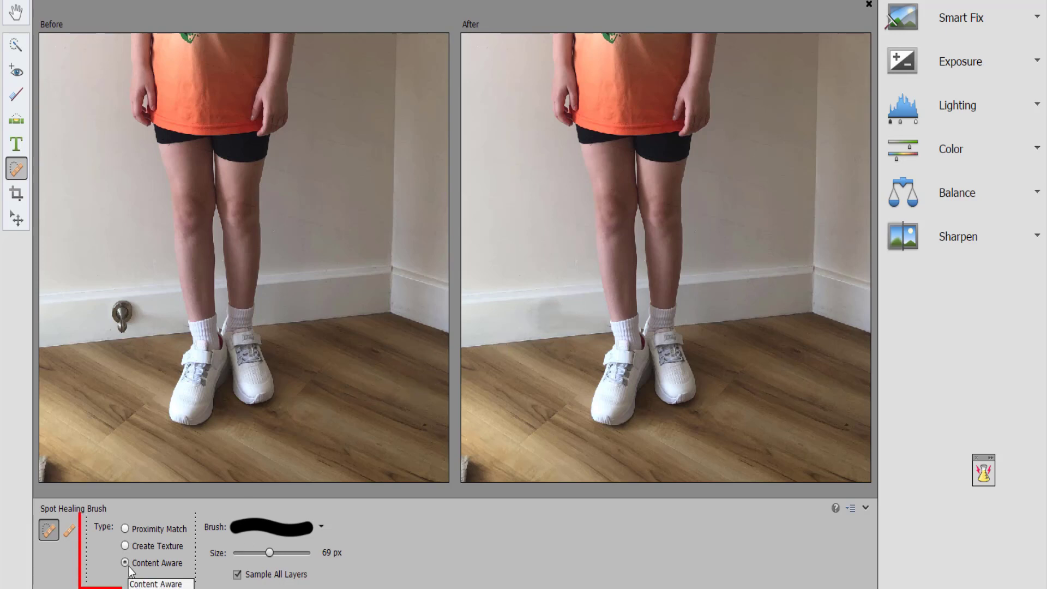
left_click_drag(534, 306, 535, 321)
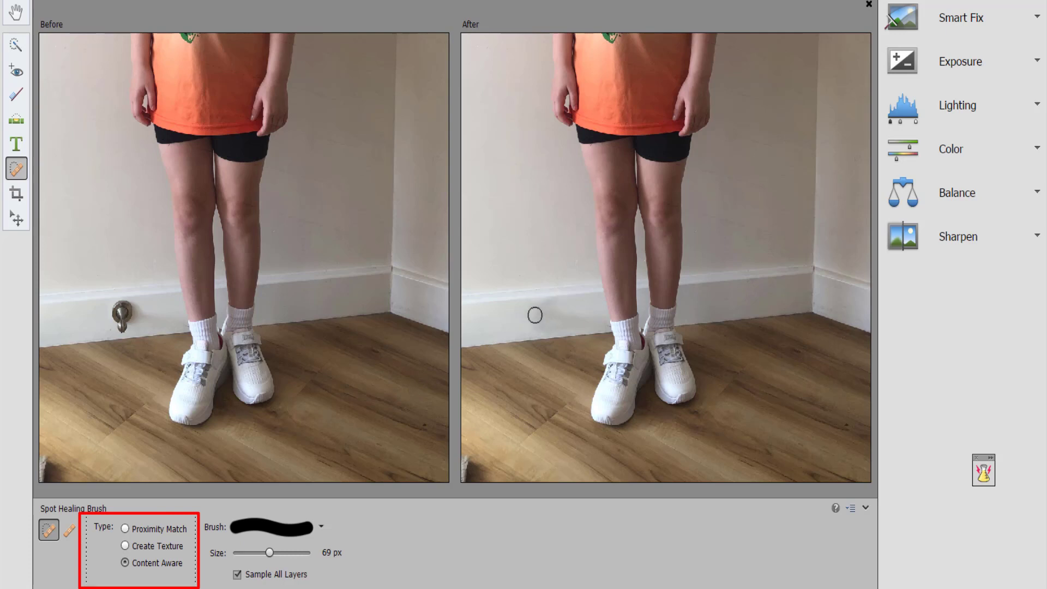
left_click_drag(534, 307, 556, 307)
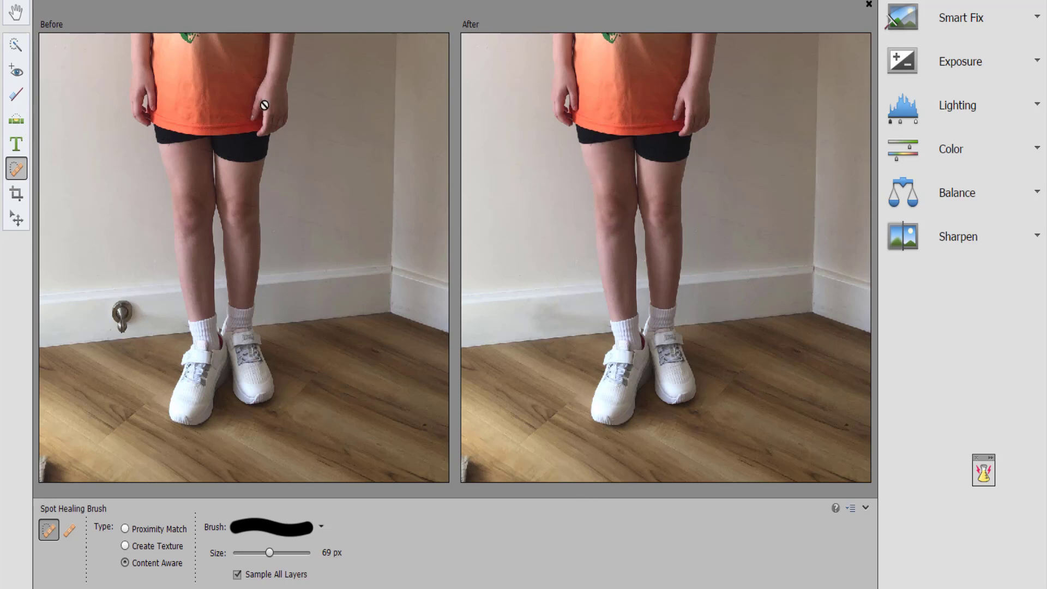
Whiten the girl's teeth in the After view with the Whiten Teeth brush at 8 px
left_click(14, 6)
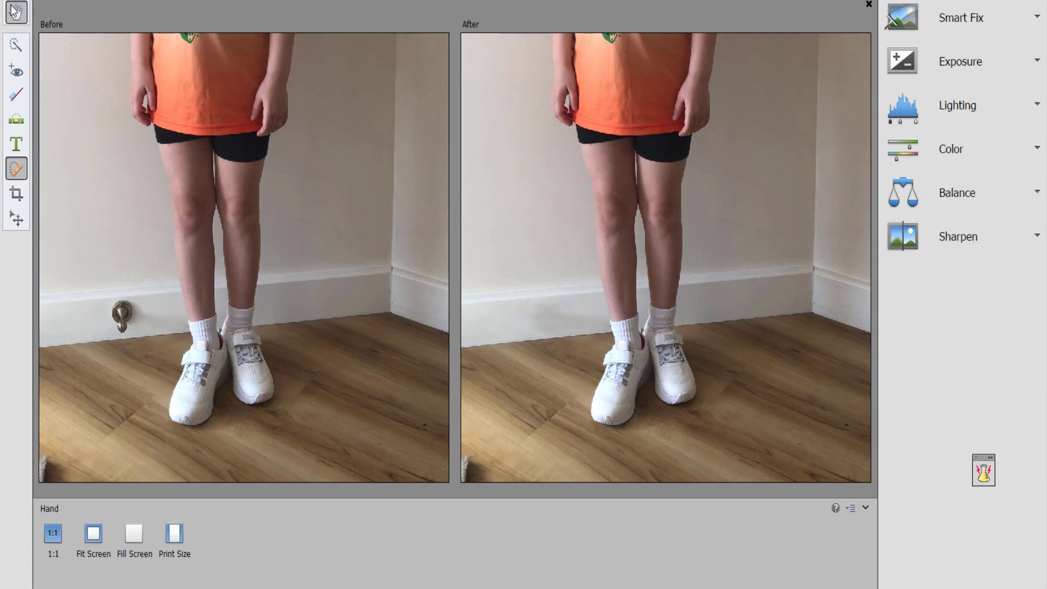
left_click_drag(632, 82, 581, 469)
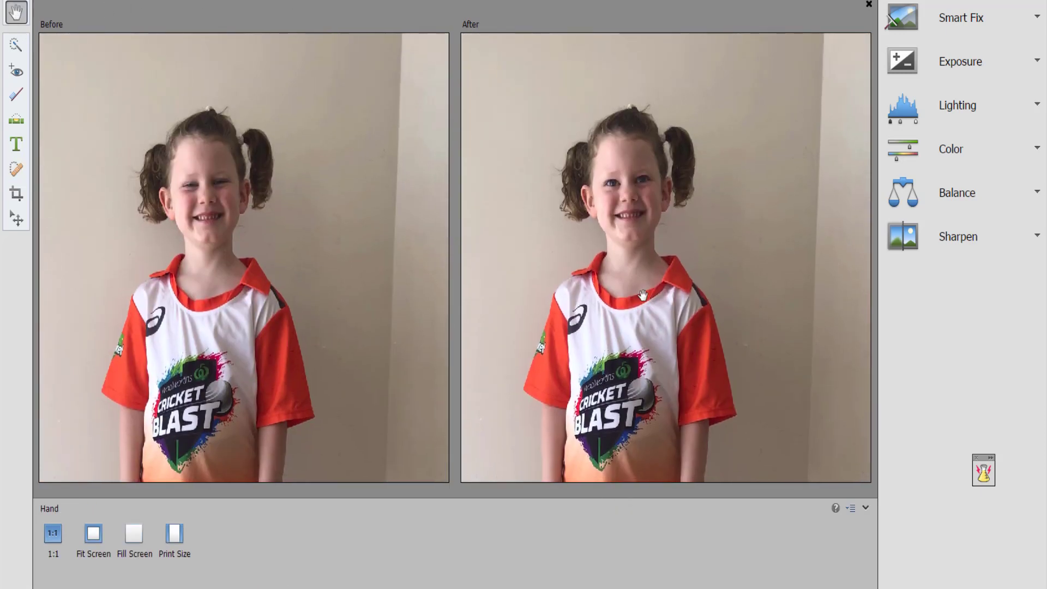
left_click(16, 45)
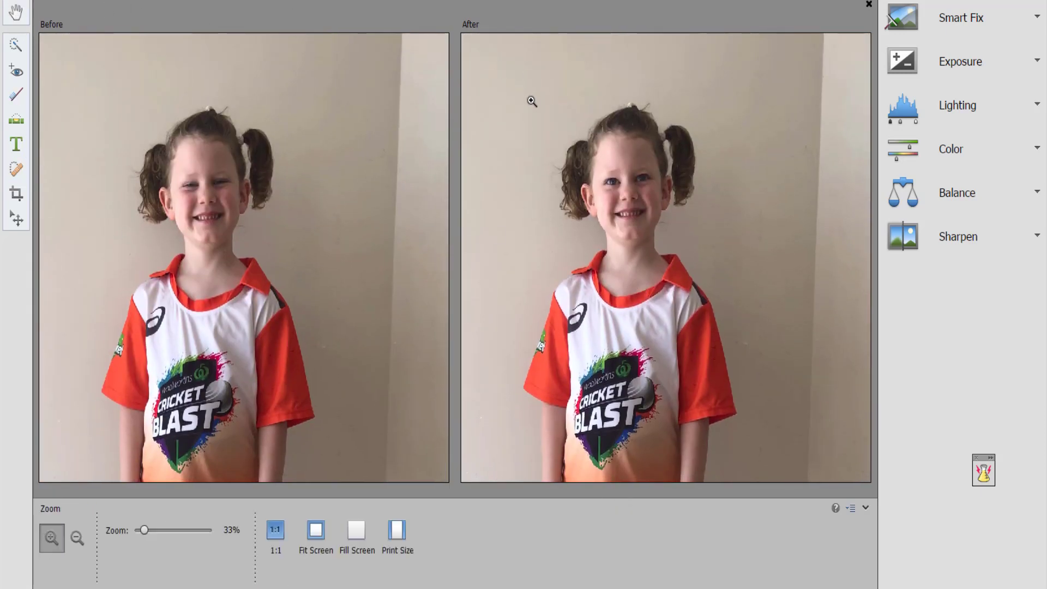
left_click(106, 137)
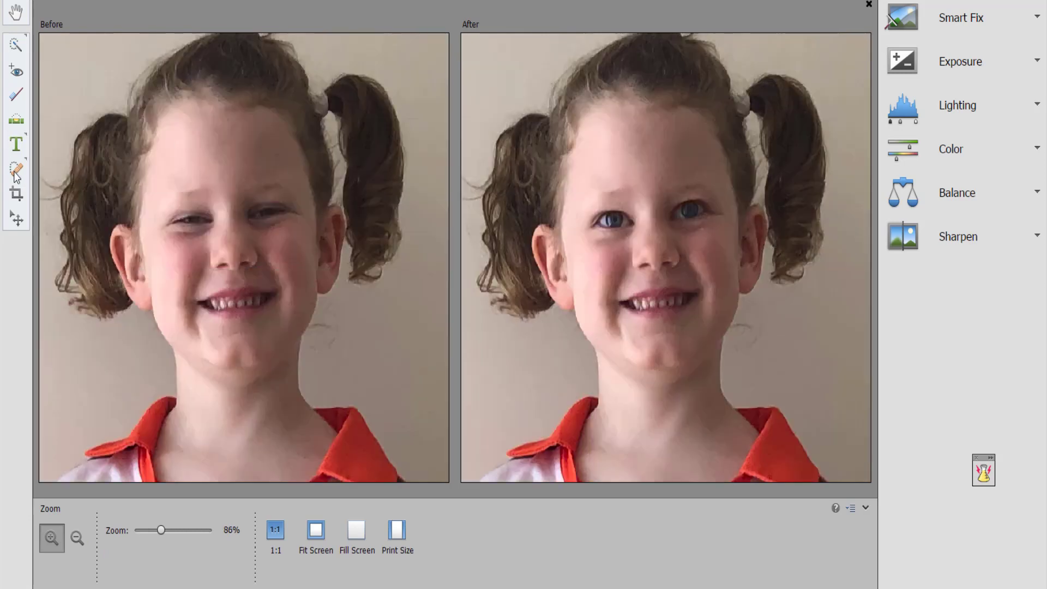
left_click(14, 95)
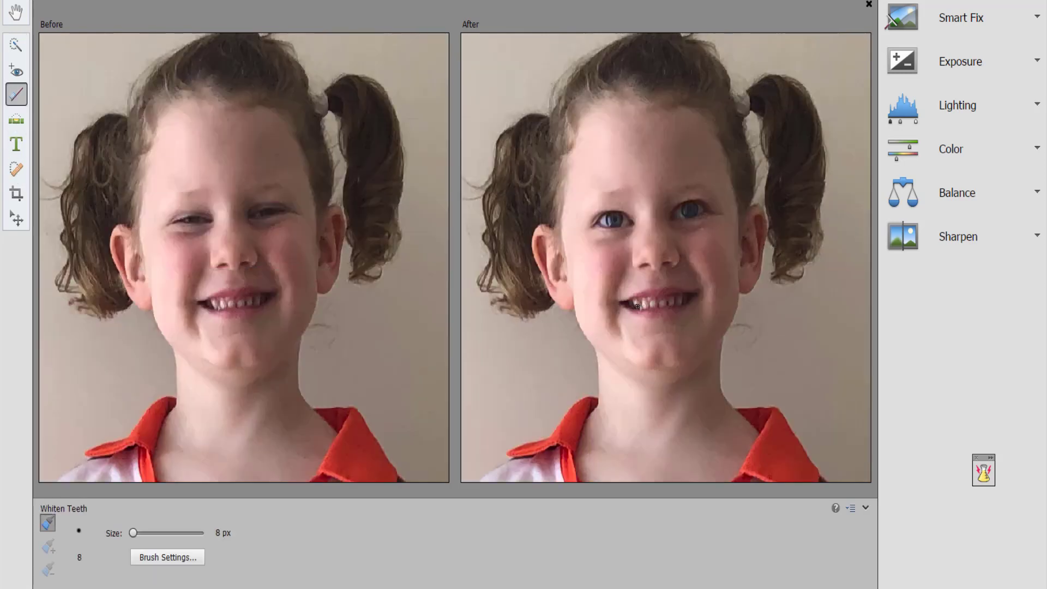
mouse_move(637, 305)
left_mouse_down()
mouse_move(679, 303)
mouse_move(638, 312)
left_mouse_up()
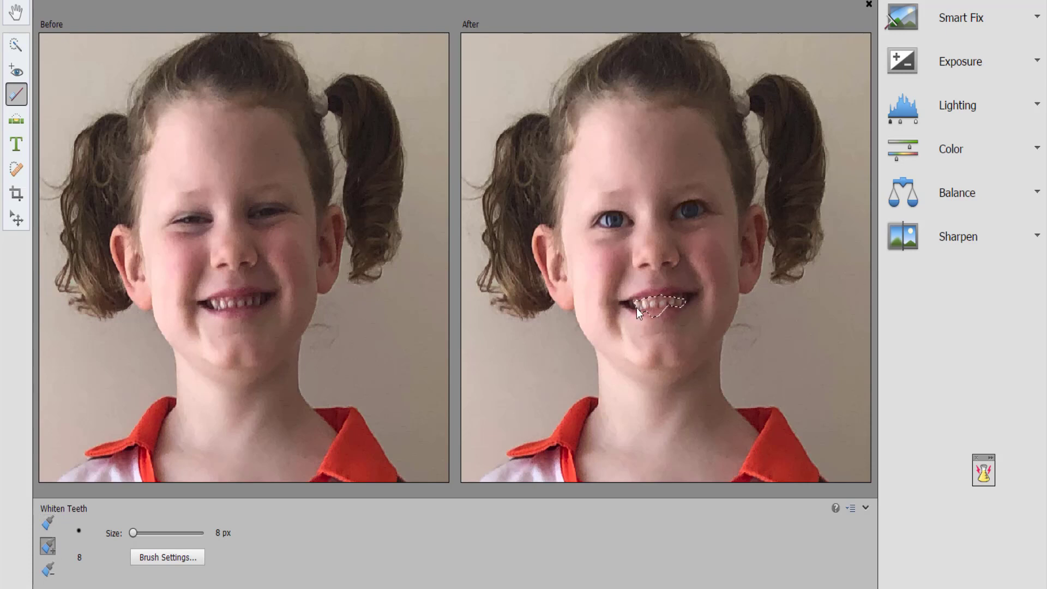
Refine the teeth whitening selection with the 8 px brush, subtracting the lower lip and adding missed teeth
key("alt")
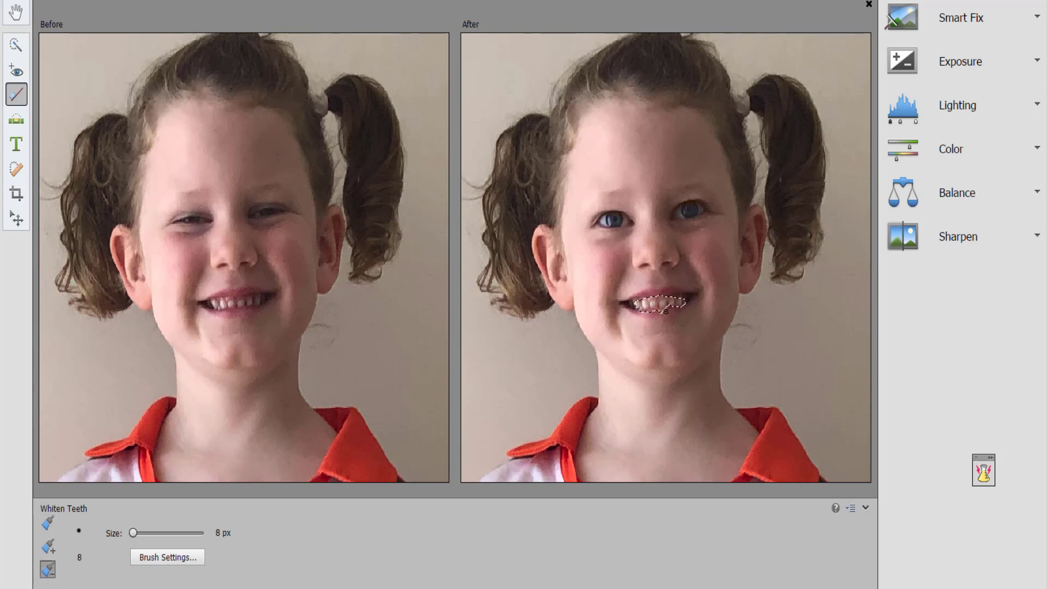
left_click_drag(650, 313, 641, 312)
key("alt")
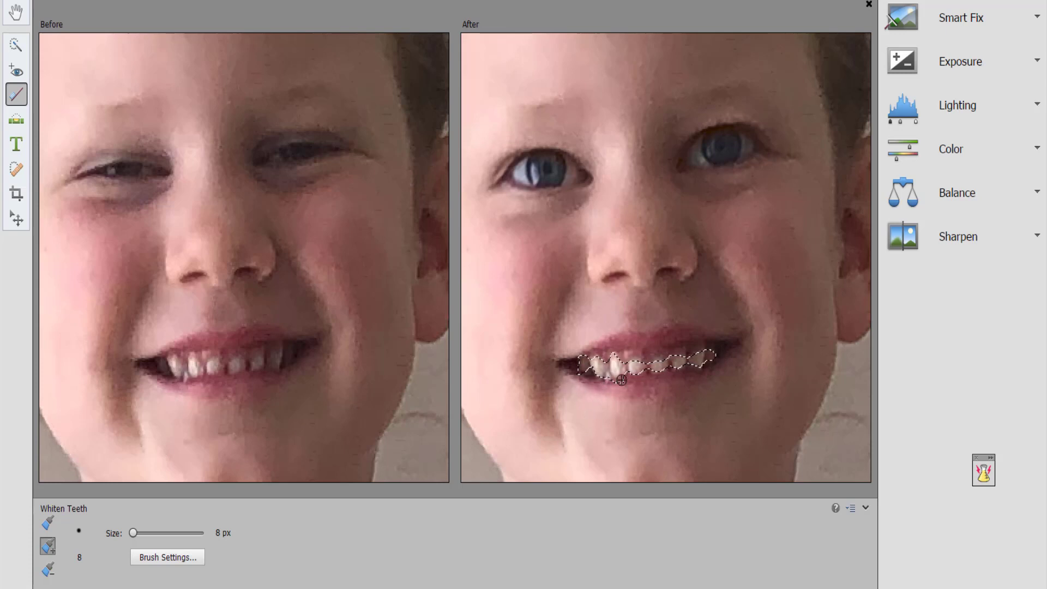
key("alt")
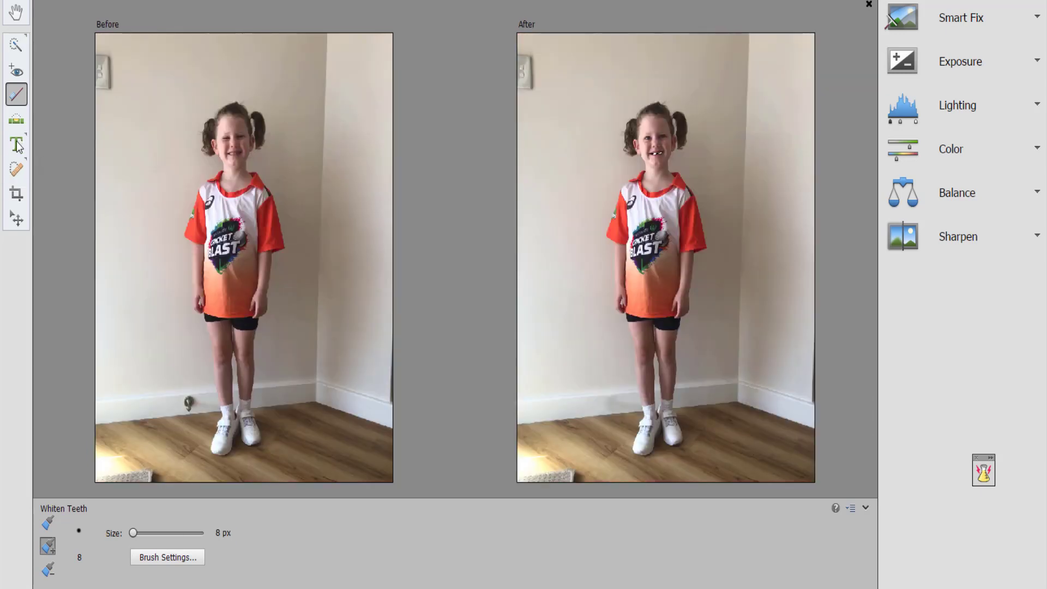
Try a horizontal text box above the girl's head with black Traveling _Typewriter Regular text at 72 pt
left_click(16, 144)
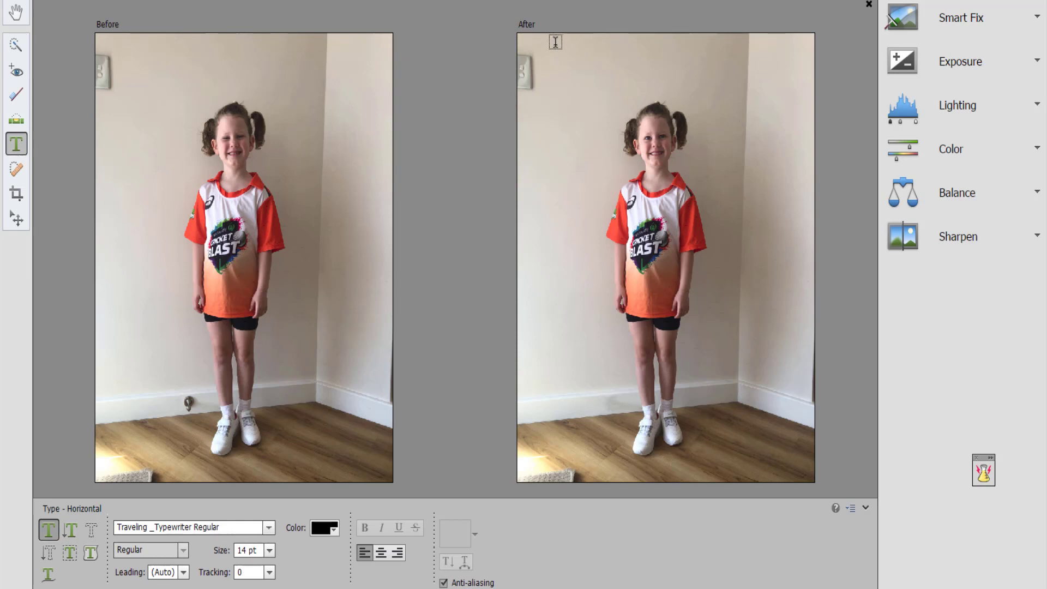
left_click_drag(553, 42, 761, 88)
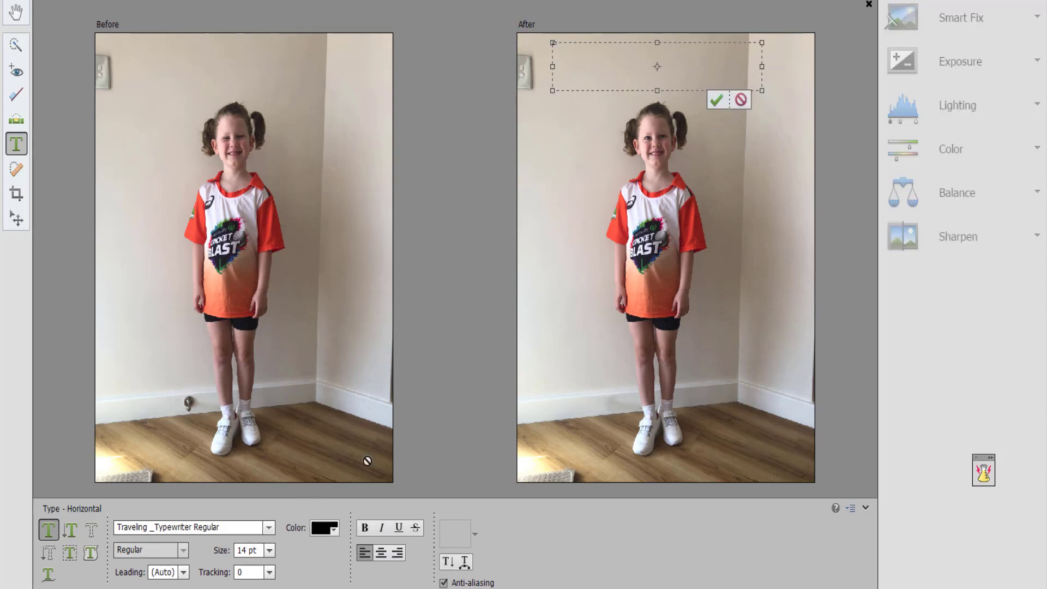
left_click(270, 550)
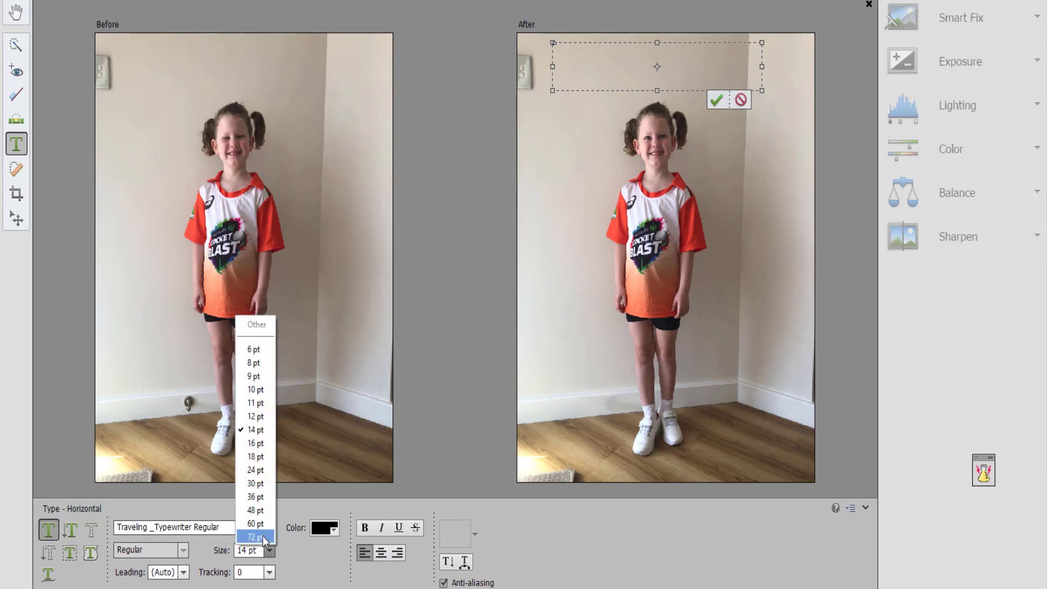
left_click(256, 537)
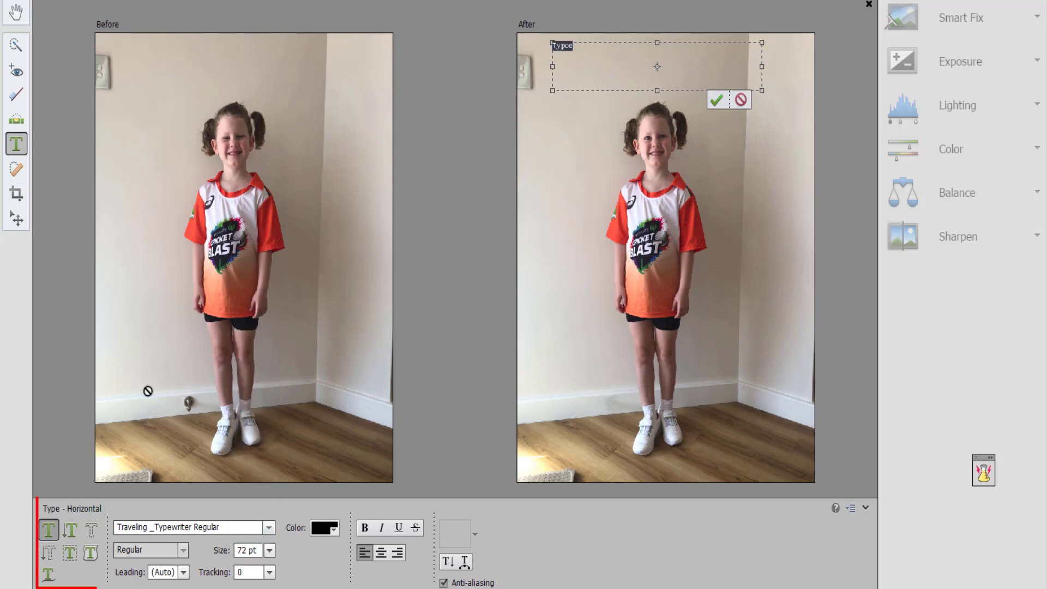
left_click(270, 550)
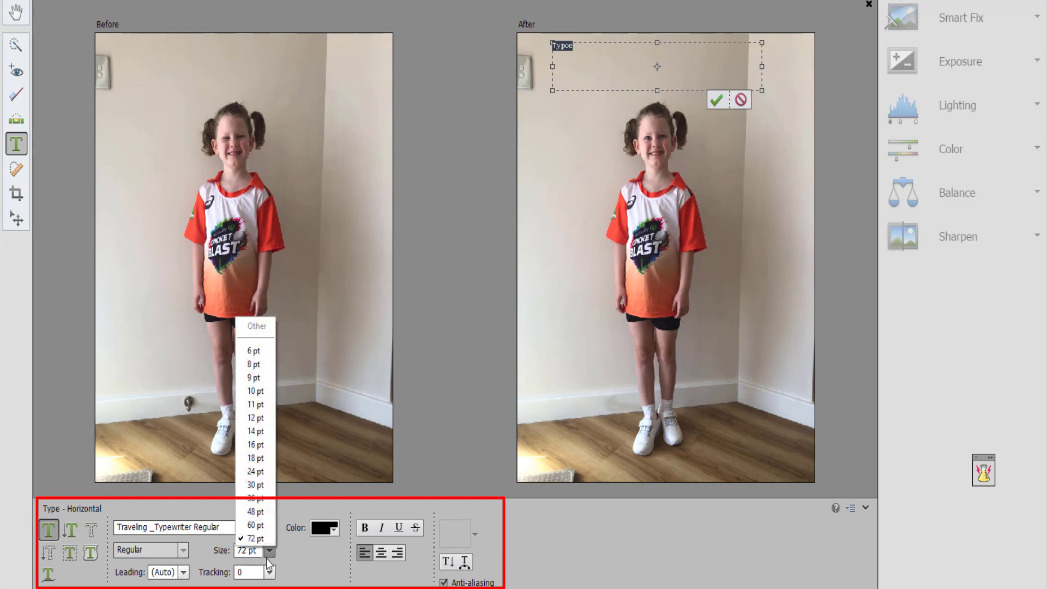
left_click(245, 540)
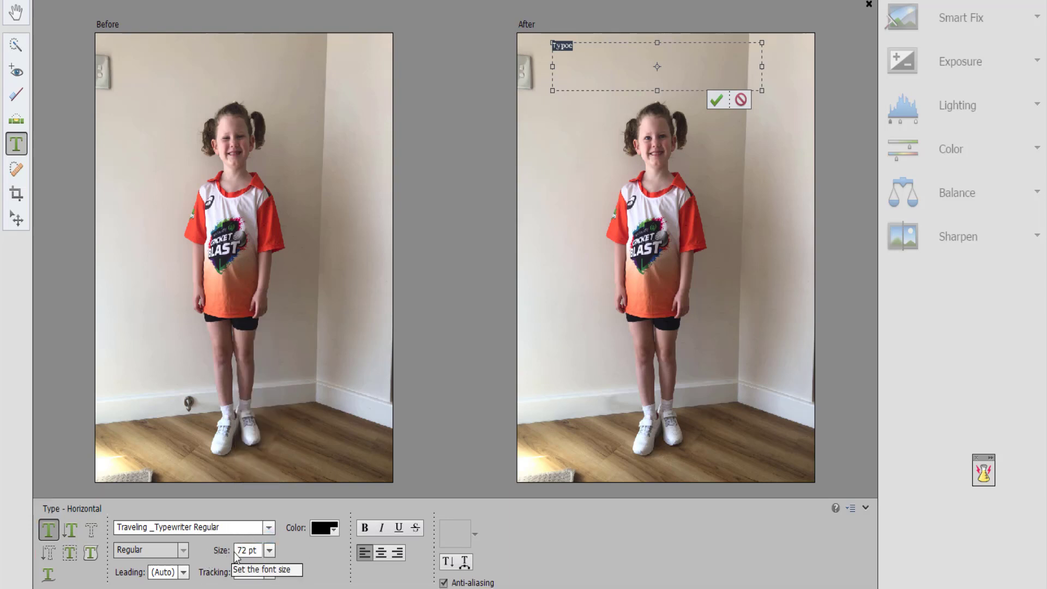
Add a one-line 140 pt caption above the girl's head, made of her first name in the possessive followed by "Test Match"
type("14")
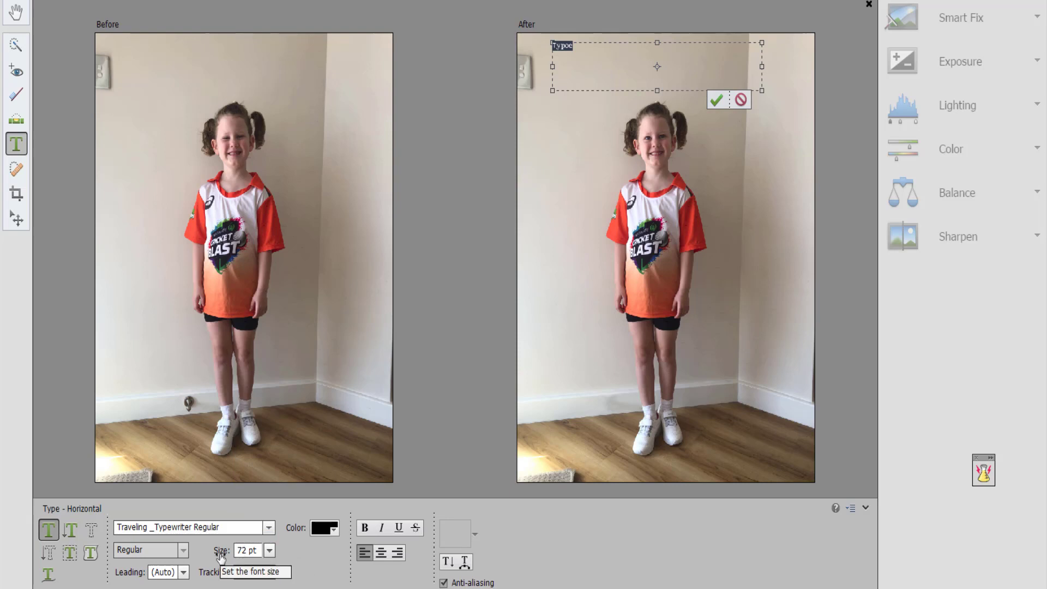
key("Return")
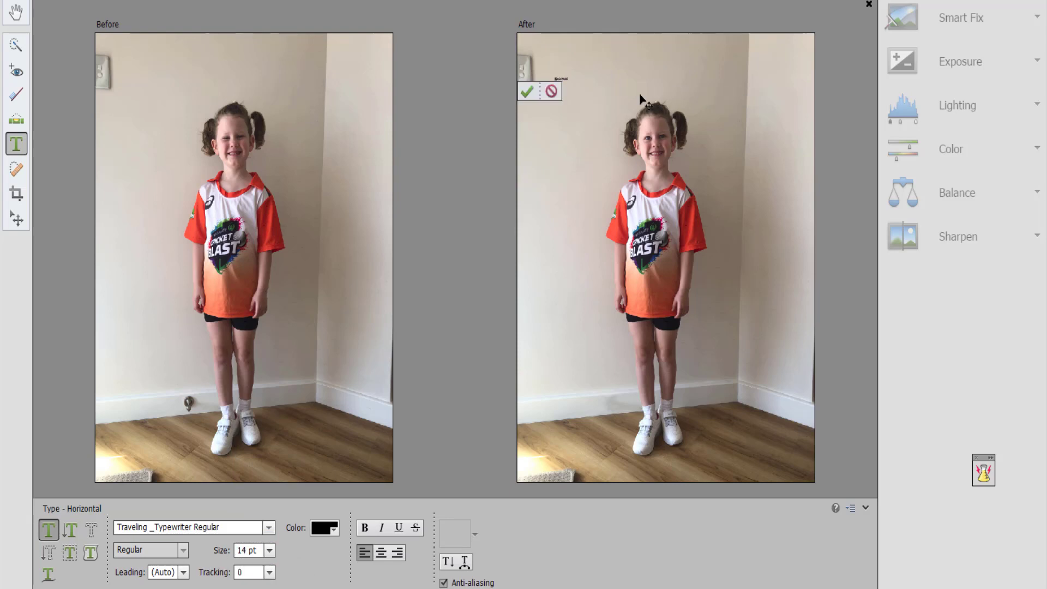
type("0")
key("Return")
key("BackSpace")
key("BackSpace")
type("s Test Match")
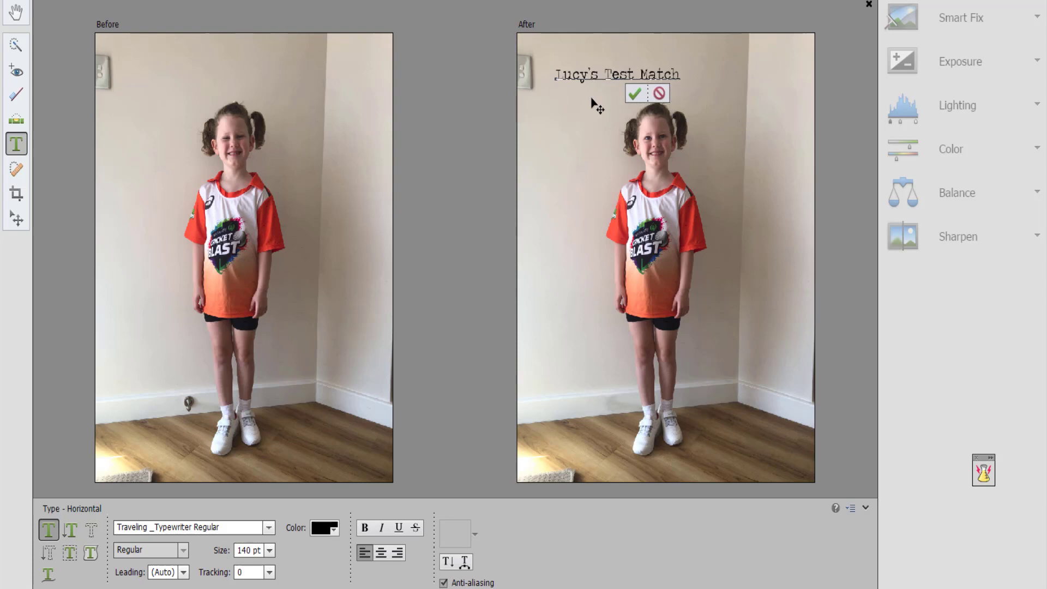
Commit the caption and enlarge it to span most of the photo's width above the girl's head
left_click(633, 94)
key("ctrl+z")
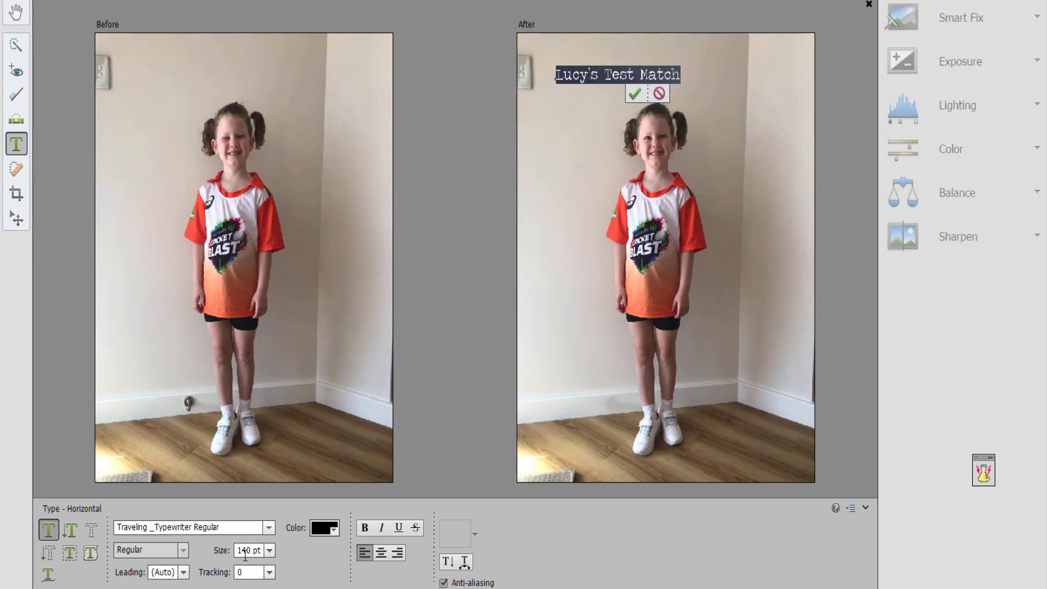
left_click(635, 95)
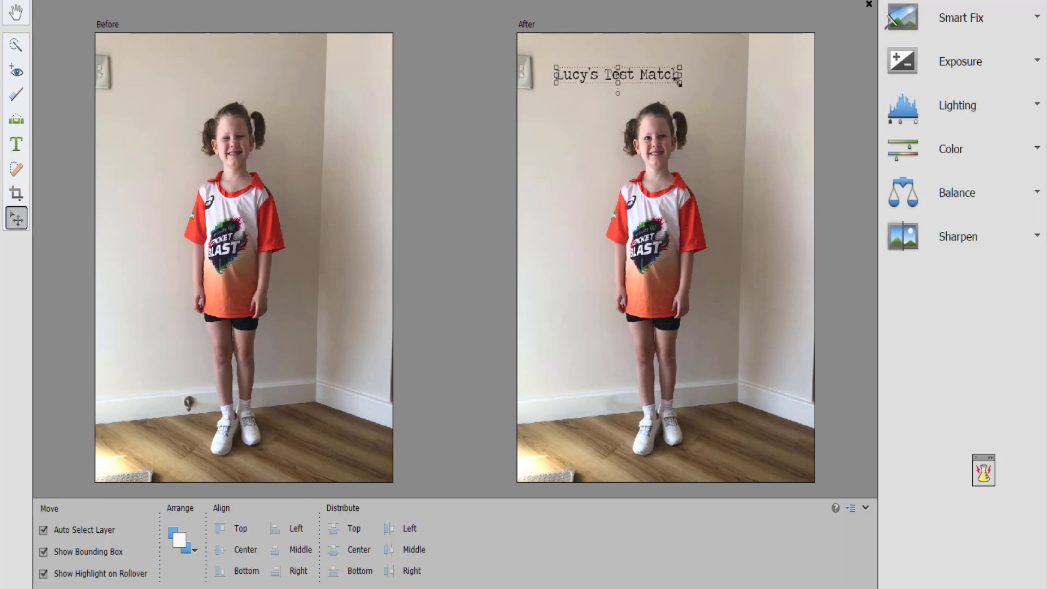
left_click_drag(679, 82, 781, 130)
Crop the photo with No Restriction, trimming both sides and the floor edge with the rug while keeping the whole caption
left_click(16, 197)
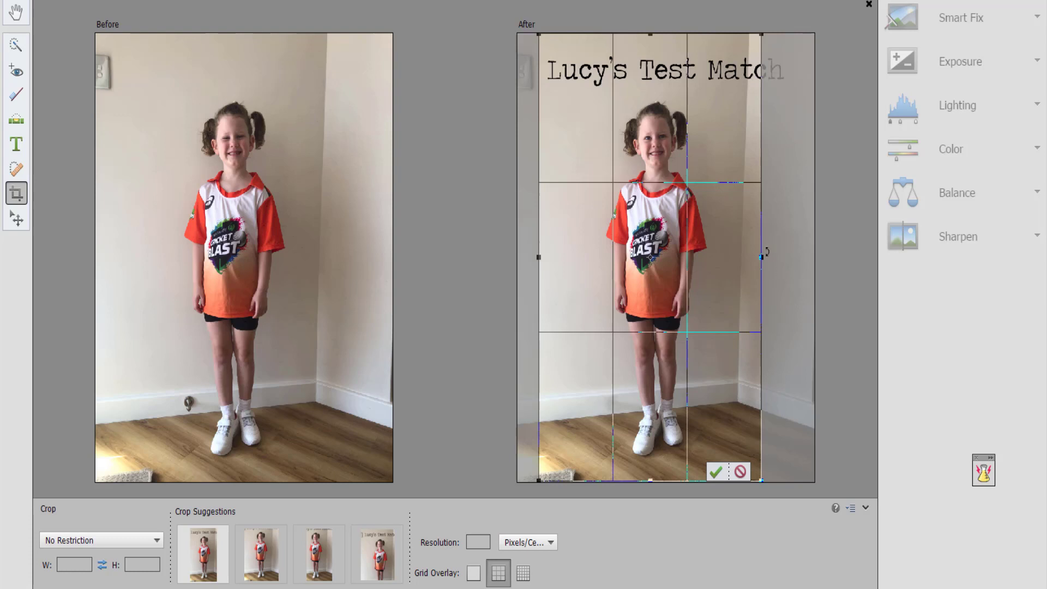
left_click_drag(762, 258, 799, 257)
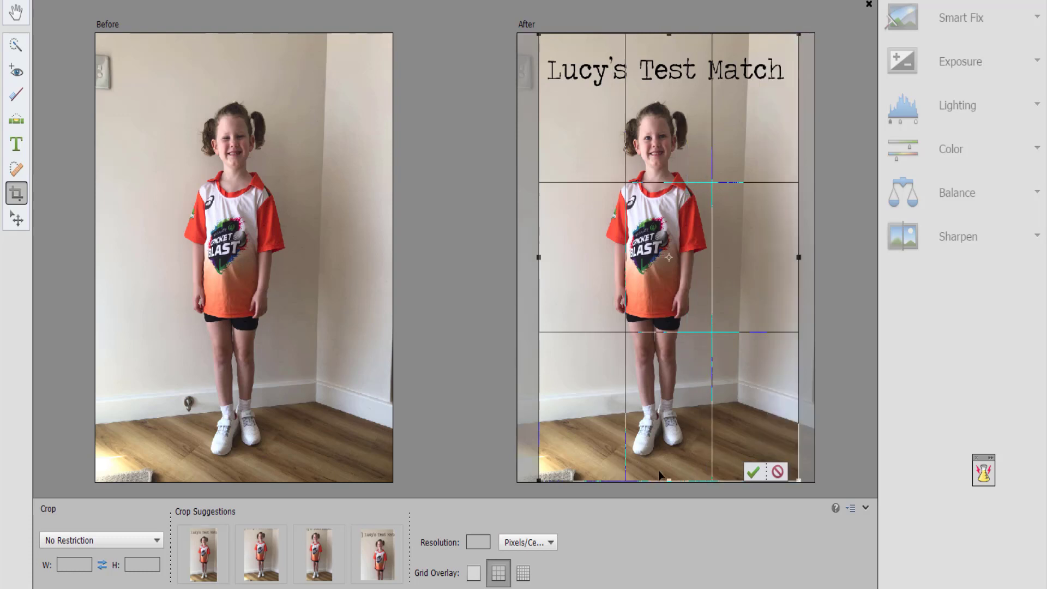
left_click_drag(667, 484, 667, 460)
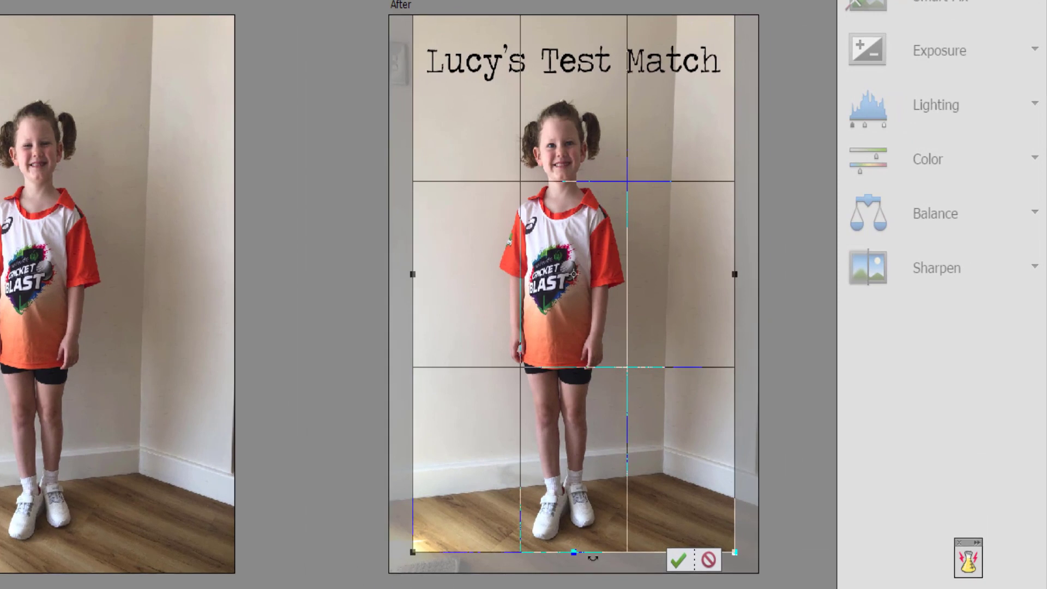
left_click(677, 560)
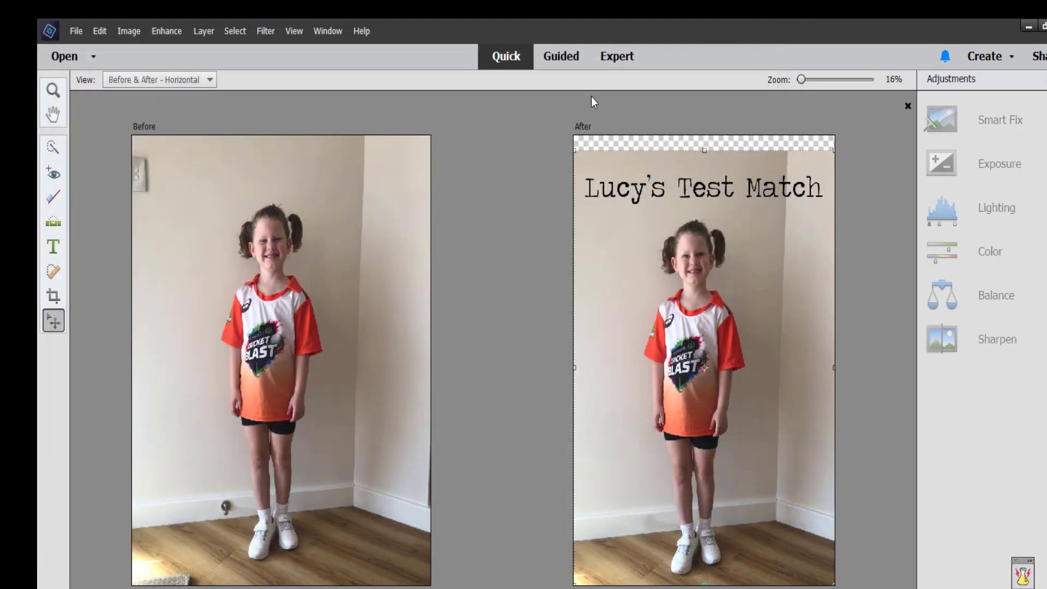
Switch to Expert mode and toggle the caption layer's visibility off and on to inspect the layers
left_click(618, 57)
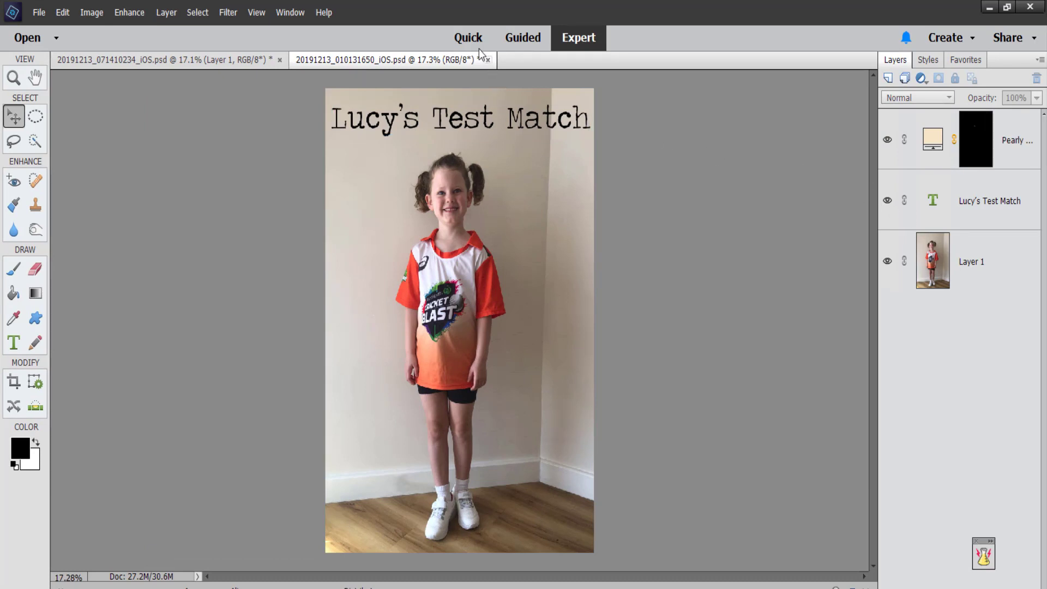
left_click(887, 201)
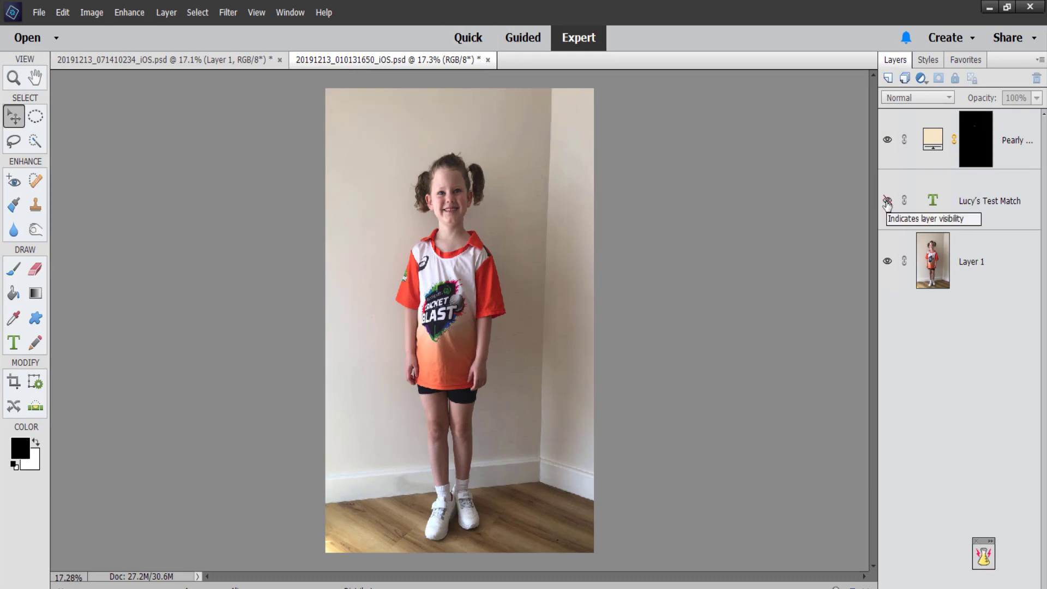
left_click(887, 201)
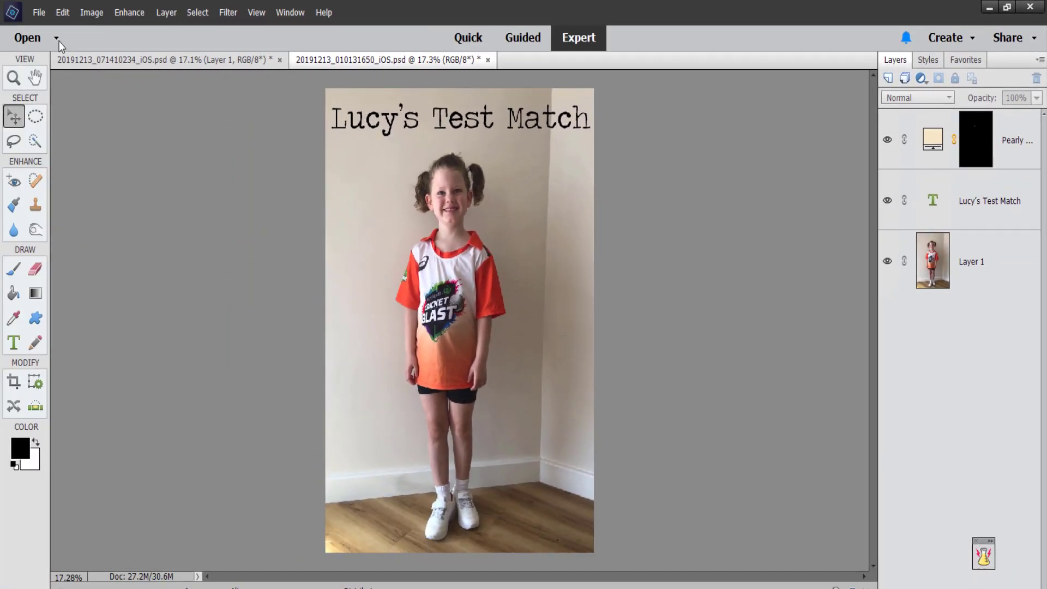
Save a JPEG version of the photo at Maximum quality 12 with the Baseline ("Standard") format option
left_click(41, 18)
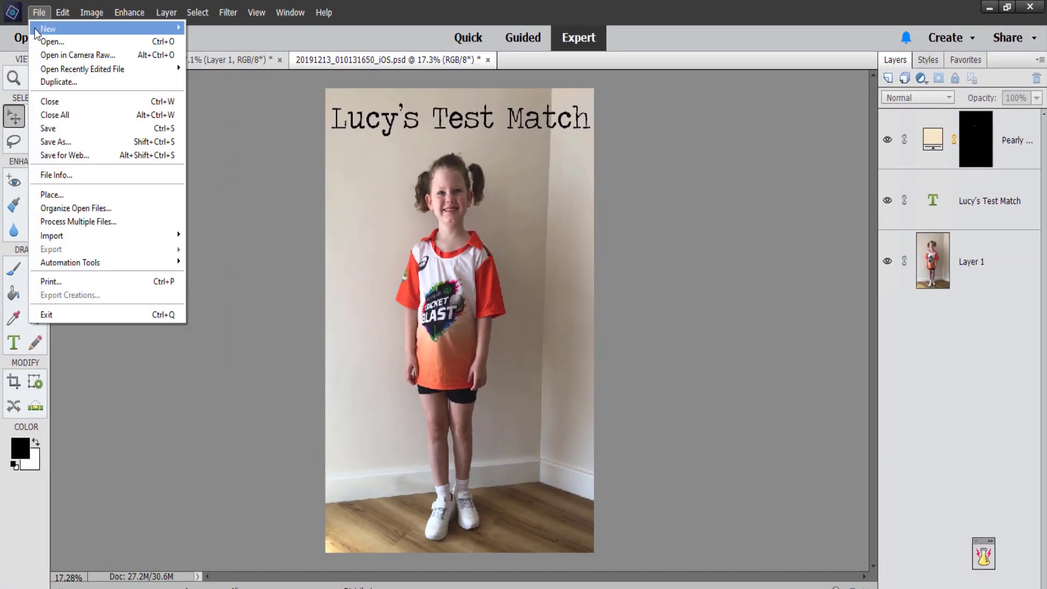
left_click(54, 142)
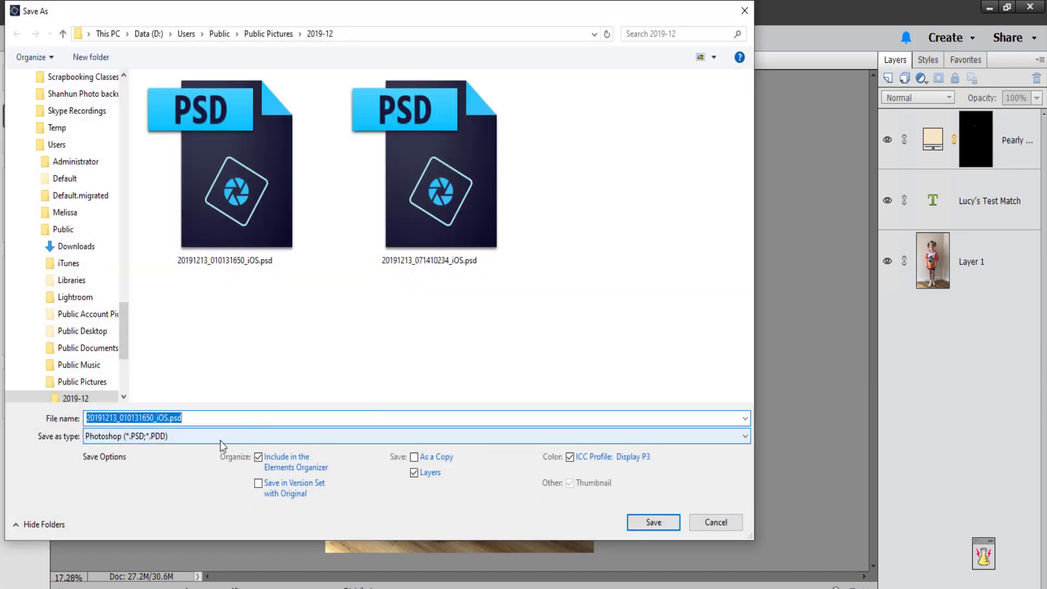
left_click(222, 446)
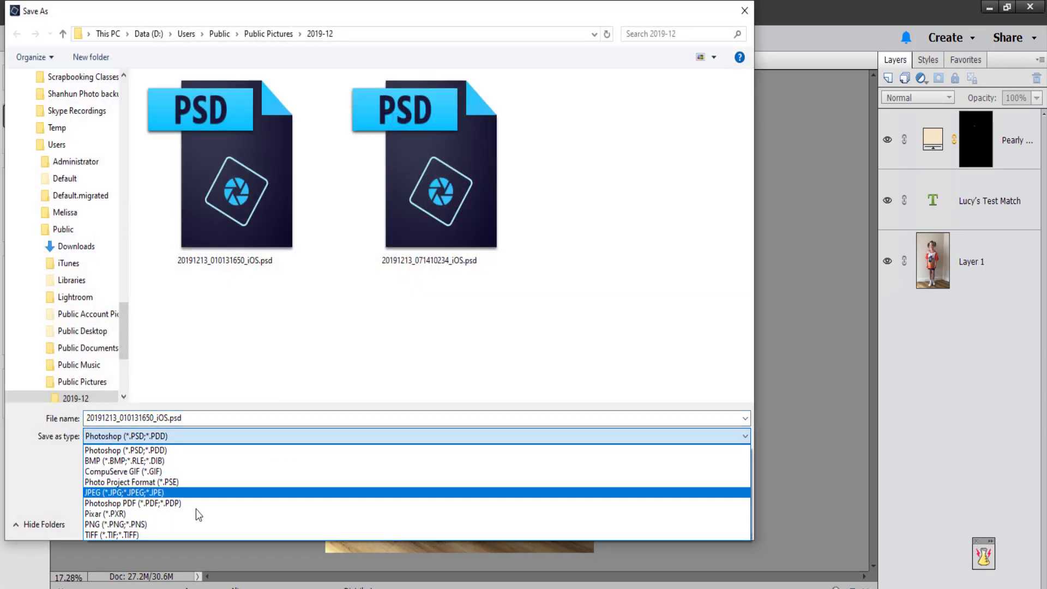
left_click(196, 491)
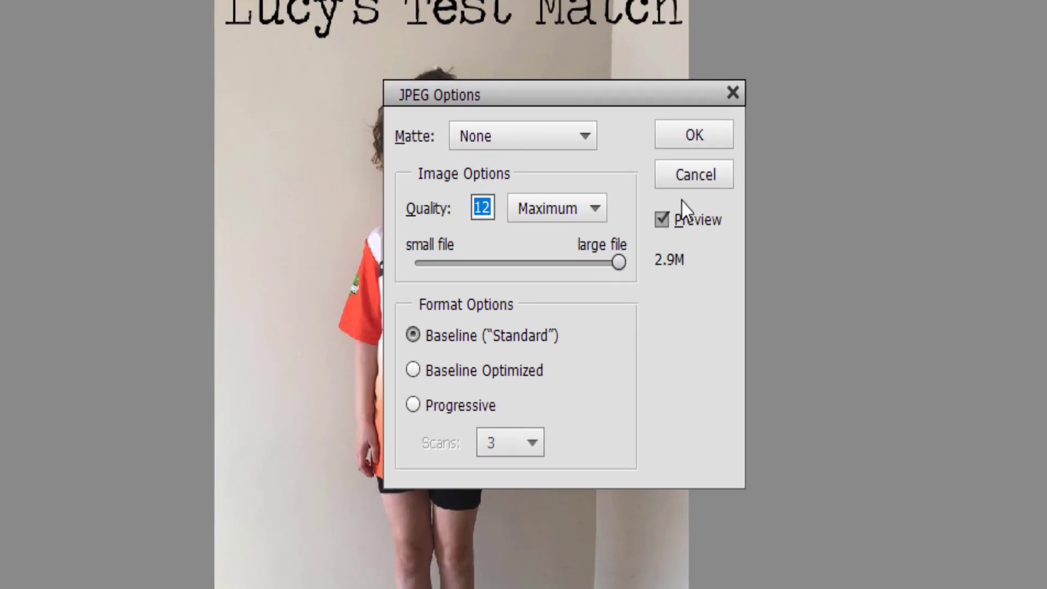
left_click(684, 133)
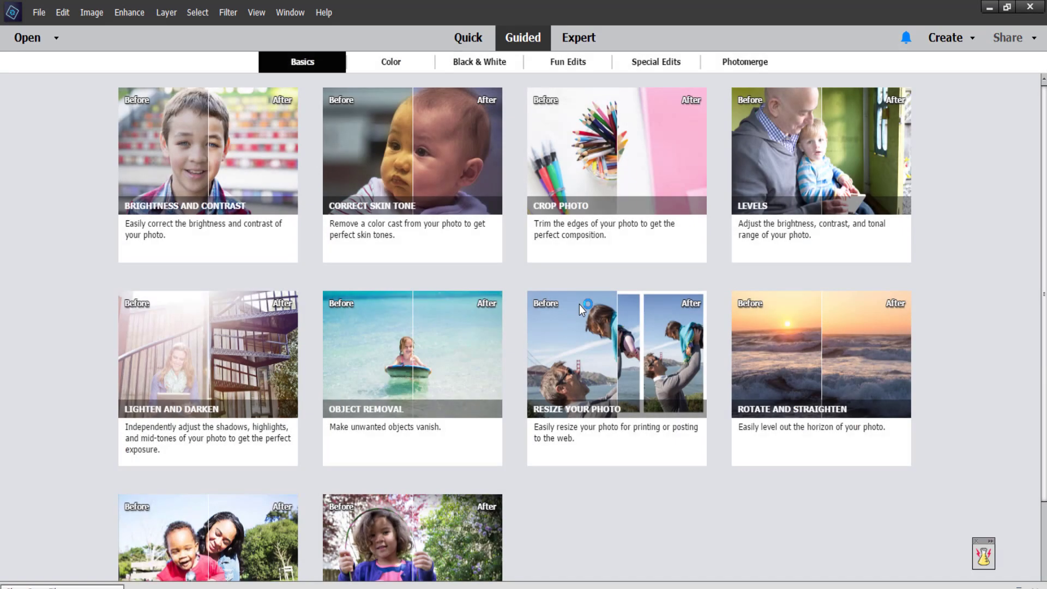
Return to Quick mode and close the captioned photo without saving its changes
left_click(484, 44)
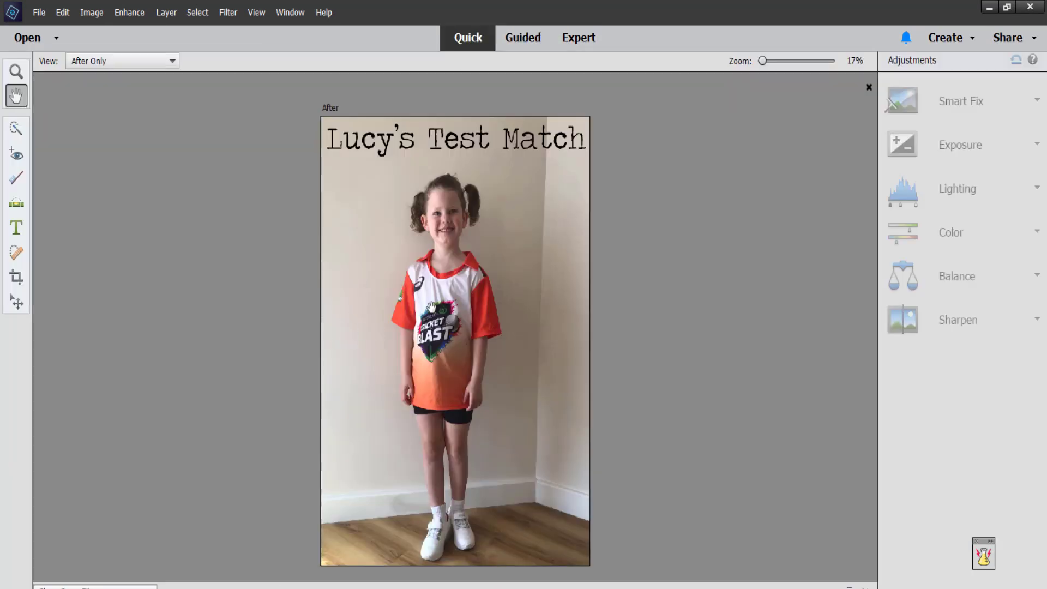
left_click(869, 88)
key("n")
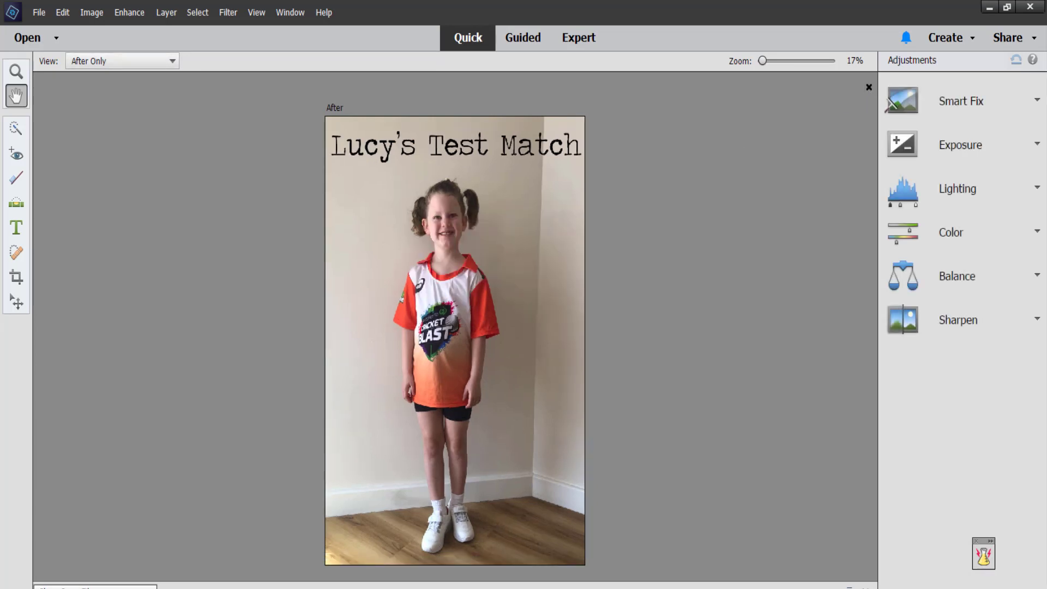